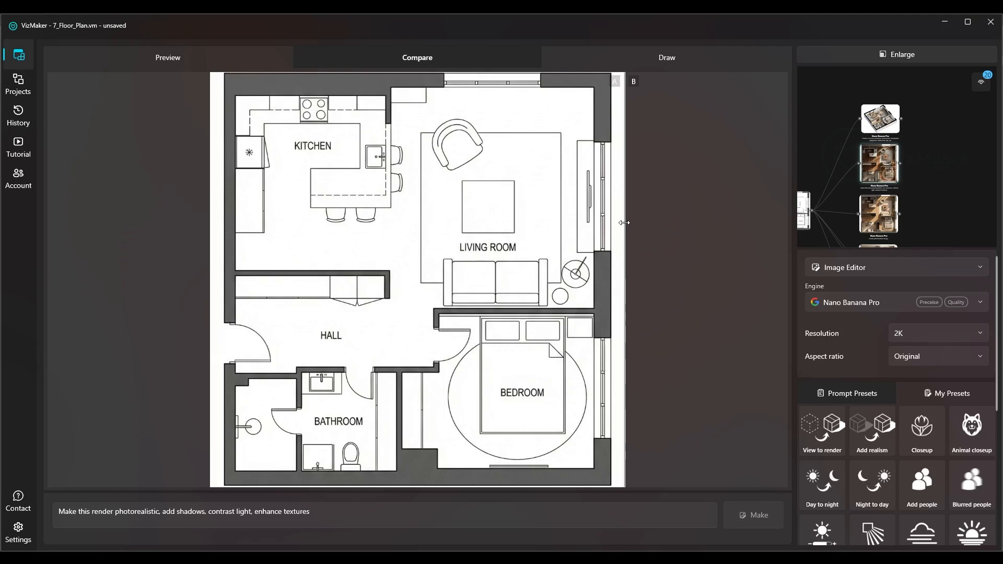
Compare the source floor plan with its photorealistic render, sweeping the divider across the image and inspecting details up close.
{"action": "mouse_move", "coordinate": [624, 223]}
{"action": "left_mouse_down"}
{"action": "mouse_move", "coordinate": [201, 210]}
{"action": "mouse_move", "coordinate": [661, 211]}
{"action": "mouse_move", "coordinate": [290, 201]}
{"action": "mouse_move", "coordinate": [219, 202]}
{"action": "mouse_move", "coordinate": [627, 214]}
{"action": "mouse_move", "coordinate": [211, 216]}
{"action": "mouse_move", "coordinate": [312, 197]}
{"action": "mouse_move", "coordinate": [624, 191]}
{"action": "mouse_move", "coordinate": [526, 184]}
{"action": "mouse_move", "coordinate": [233, 203]}
{"action": "mouse_move", "coordinate": [415, 214]}
{"action": "mouse_move", "coordinate": [206, 218]}
{"action": "mouse_move", "coordinate": [676, 197]}
{"action": "mouse_move", "coordinate": [373, 194]}
{"action": "mouse_move", "coordinate": [400, 181]}
{"action": "left_mouse_up"}
{"action": "scroll", "coordinate": [384, 174], "scroll_direction": "up", "scroll_amount": 3}
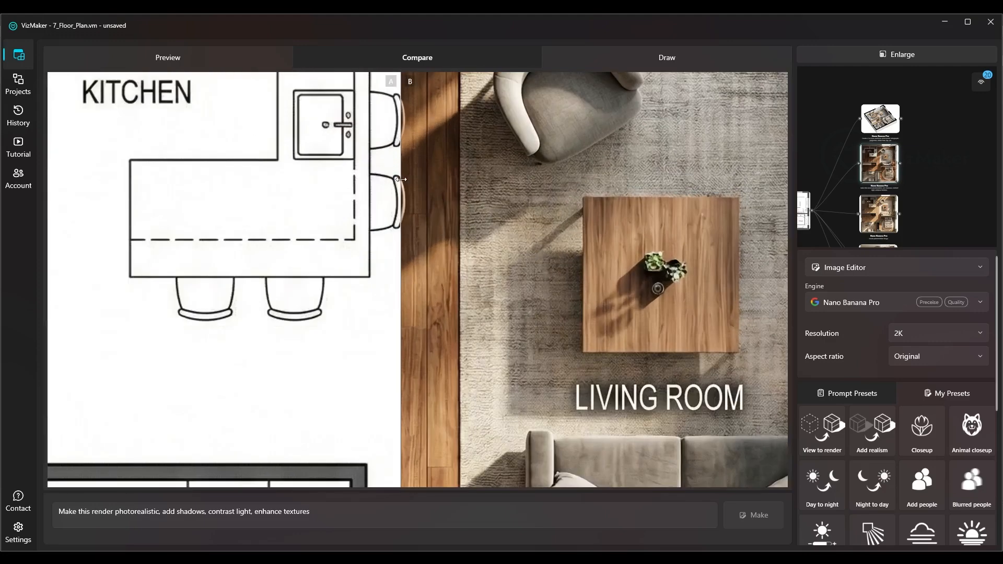
{"action": "scroll", "coordinate": [400, 179], "scroll_direction": "up", "scroll_amount": 3}
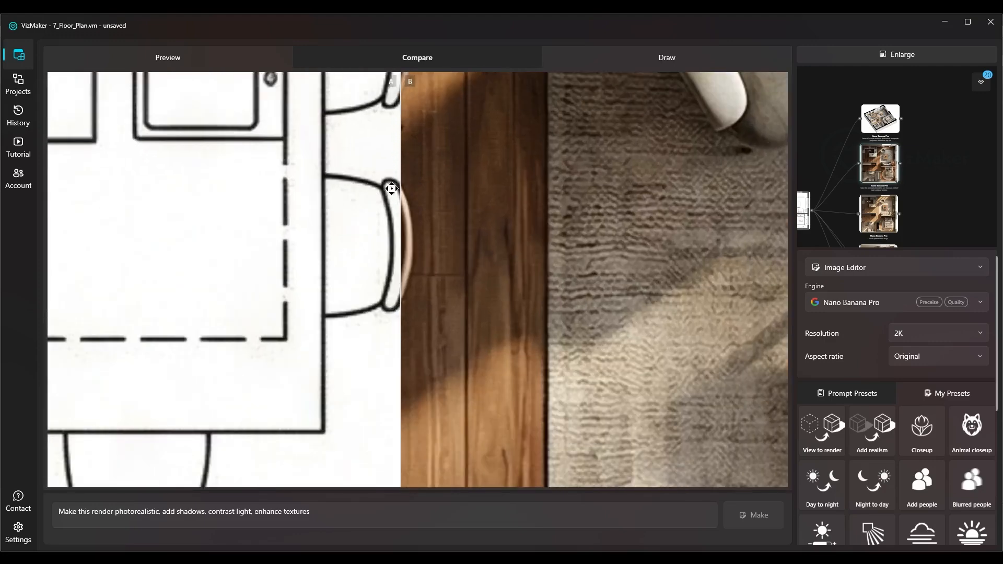
{"action": "mouse_move", "coordinate": [400, 186]}
{"action": "left_mouse_down"}
{"action": "mouse_move", "coordinate": [213, 230]}
{"action": "mouse_move", "coordinate": [435, 223]}
{"action": "mouse_move", "coordinate": [731, 237]}
{"action": "mouse_move", "coordinate": [682, 239]}
{"action": "left_mouse_up"}
{"action": "scroll", "coordinate": [312, 255], "scroll_direction": "down", "scroll_amount": 2}
{"action": "scroll", "coordinate": [435, 225], "scroll_direction": "down", "scroll_amount": 3}
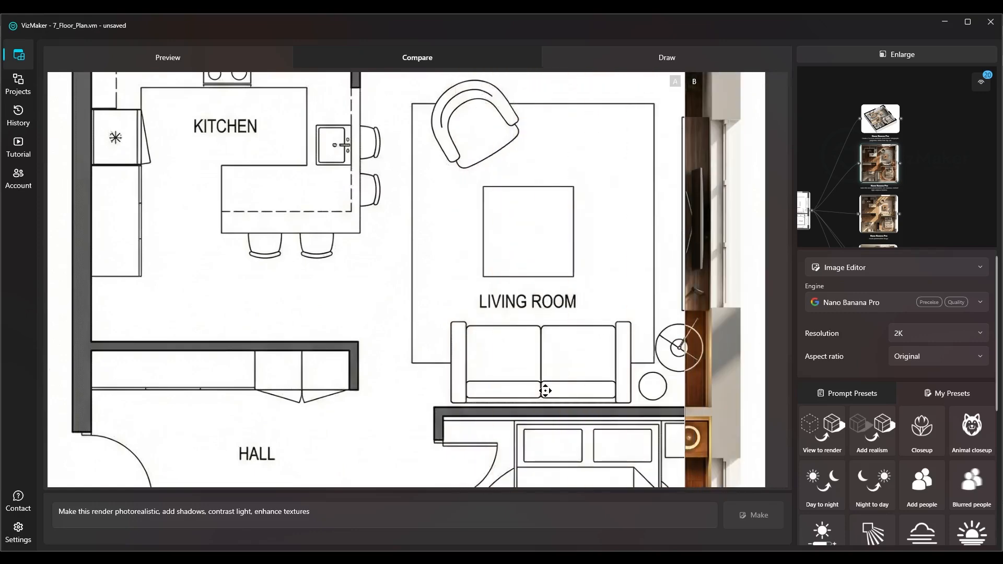
{"action": "left_click_drag", "start_coordinate": [684, 246], "coordinate": [93, 266]}
{"action": "scroll", "coordinate": [112, 264], "scroll_direction": "down", "scroll_amount": 3}
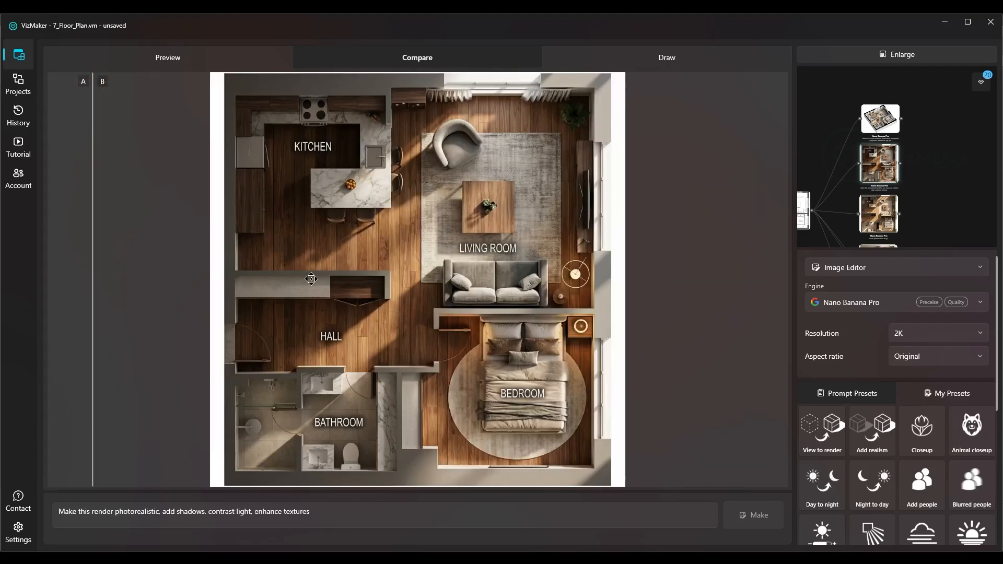
{"action": "left_click_drag", "start_coordinate": [172, 249], "coordinate": [438, 270]}
Bring the node graph back to the main area and move the whole existing node group aside to free up space.
{"action": "left_click", "coordinate": [933, 59]}
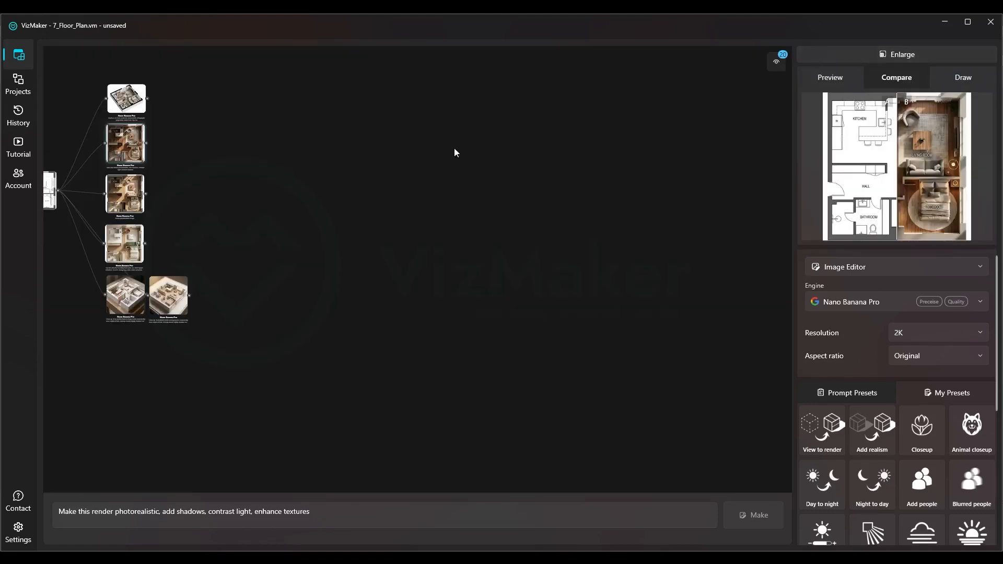
{"action": "scroll", "coordinate": [517, 201], "scroll_direction": "up", "scroll_amount": 5}
{"action": "left_click_drag", "start_coordinate": [310, 144], "coordinate": [379, 217]}
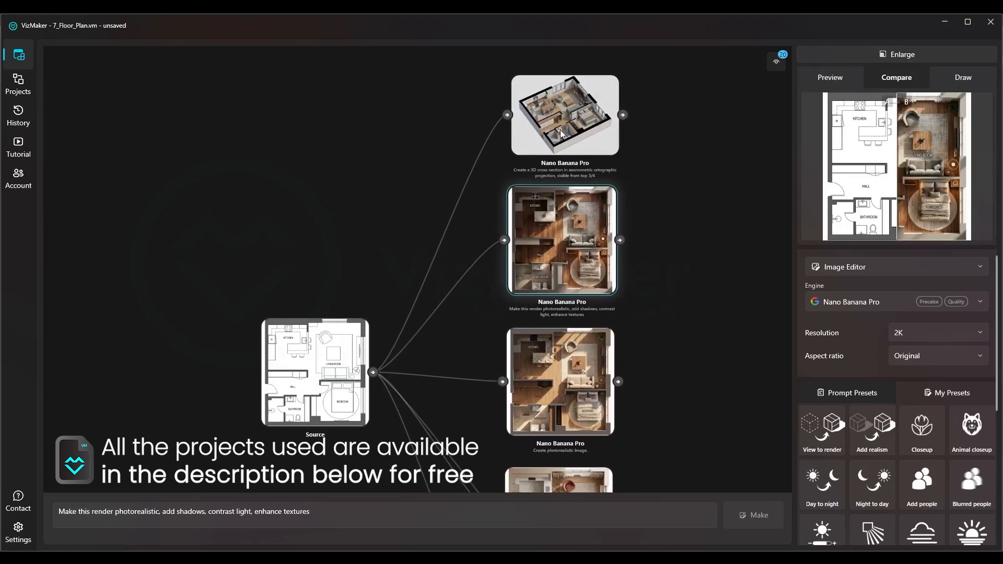
{"action": "scroll", "coordinate": [324, 251], "scroll_direction": "down", "scroll_amount": 5}
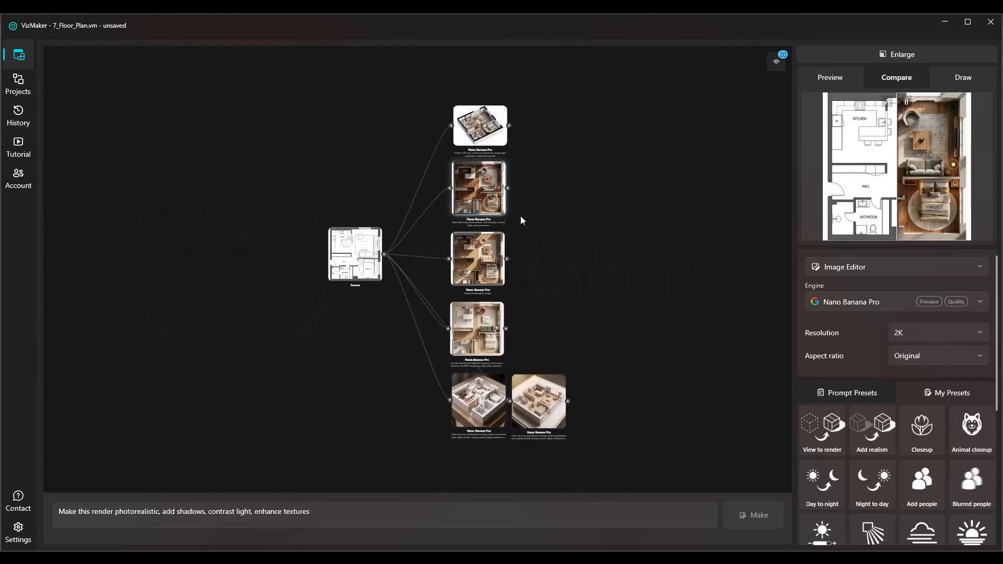
{"action": "left_click_drag", "start_coordinate": [185, 196], "coordinate": [232, 199]}
{"action": "left_click_drag", "start_coordinate": [649, 90], "coordinate": [318, 478]}
{"action": "left_click_drag", "start_coordinate": [399, 275], "coordinate": [475, 284]}
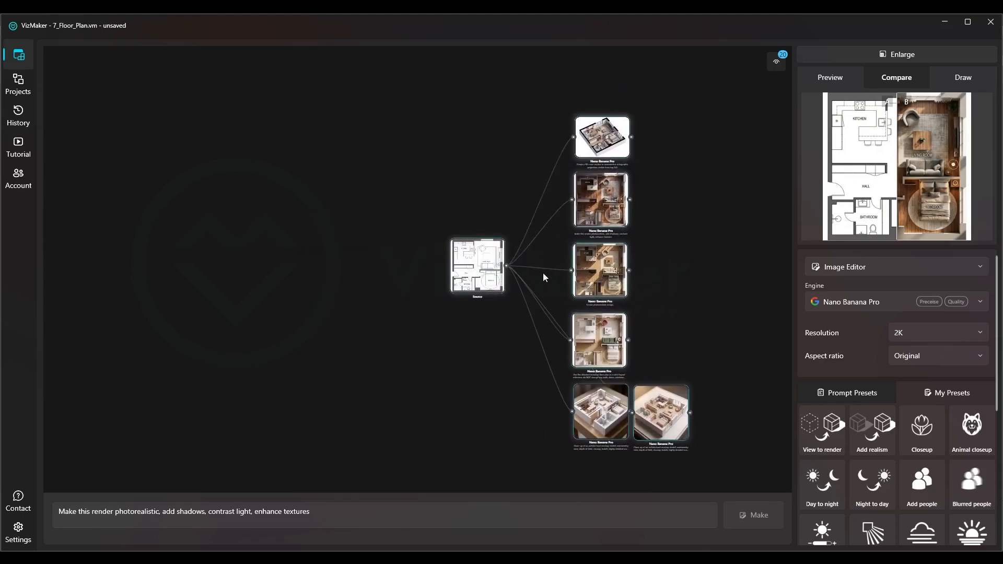
Load the black-and-white floor plan image from the Mni_Course_Interior folder into the project.
{"action": "right_click", "coordinate": [229, 243]}
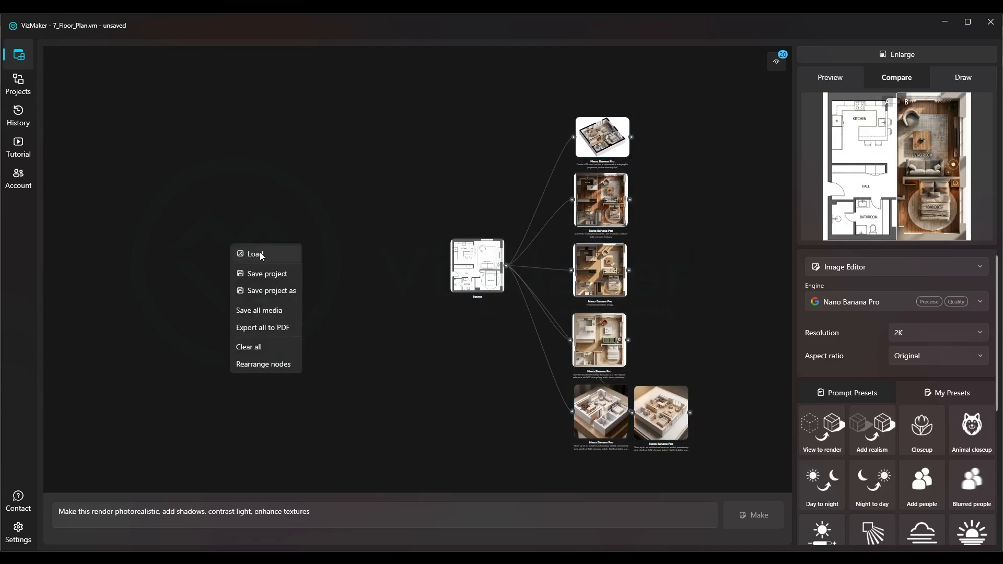
{"action": "left_click", "coordinate": [251, 254]}
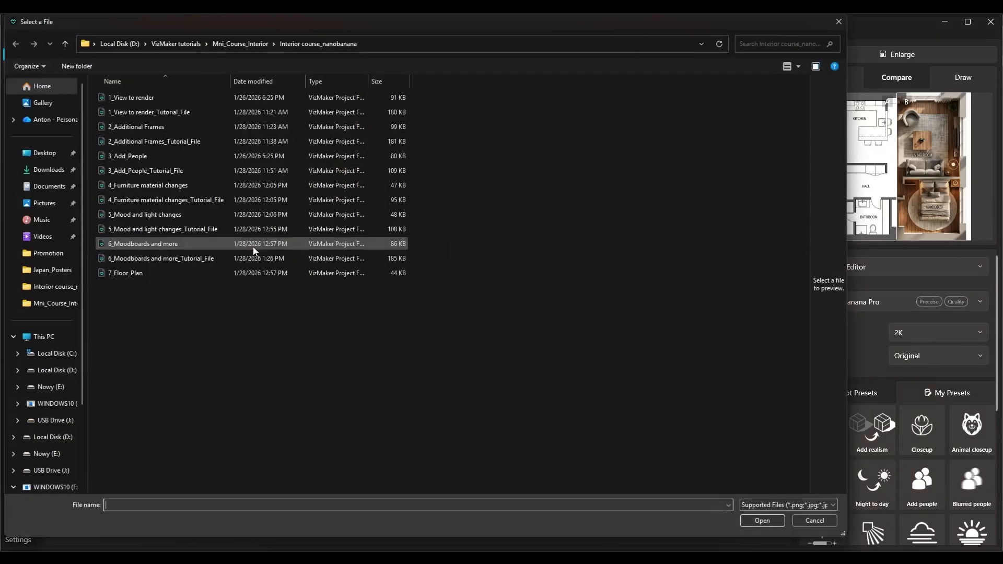
{"action": "left_click", "coordinate": [254, 46]}
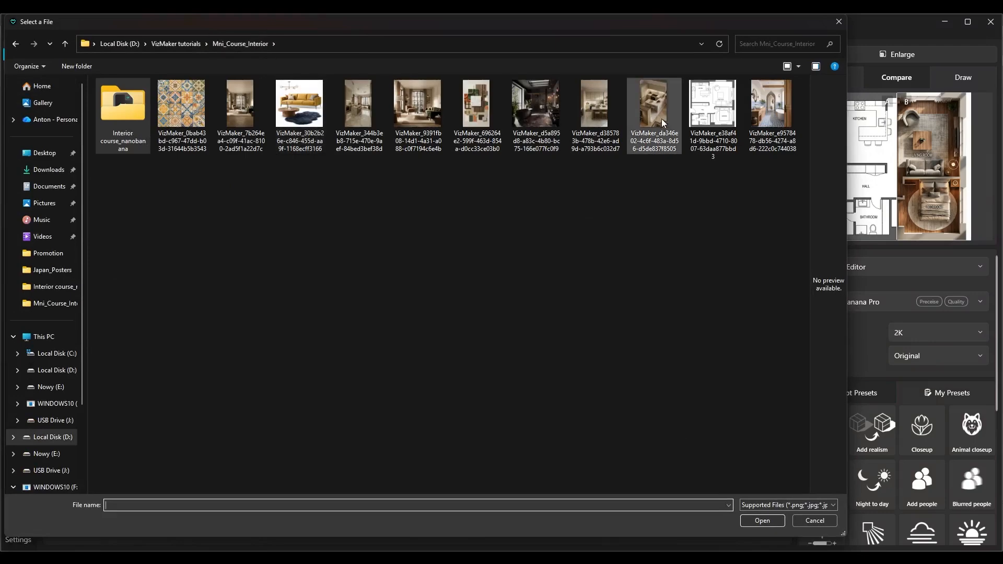
{"action": "double_click", "coordinate": [712, 103]}
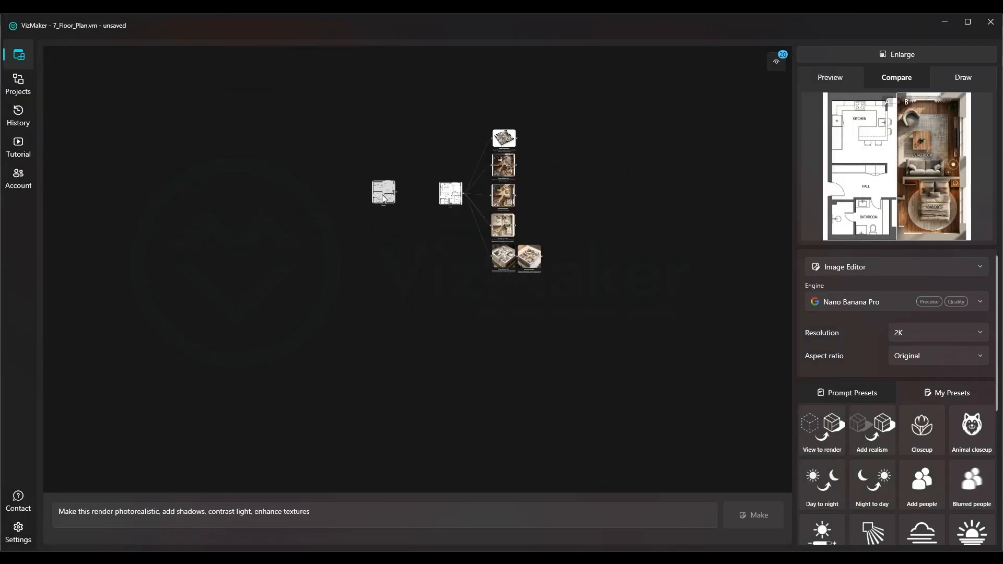
Examine the existing axonometric cross-section and the first two photorealistic floor plan results together with their prompts.
{"action": "scroll", "coordinate": [457, 158], "scroll_direction": "up", "scroll_amount": 5}
{"action": "left_click", "coordinate": [633, 88]}
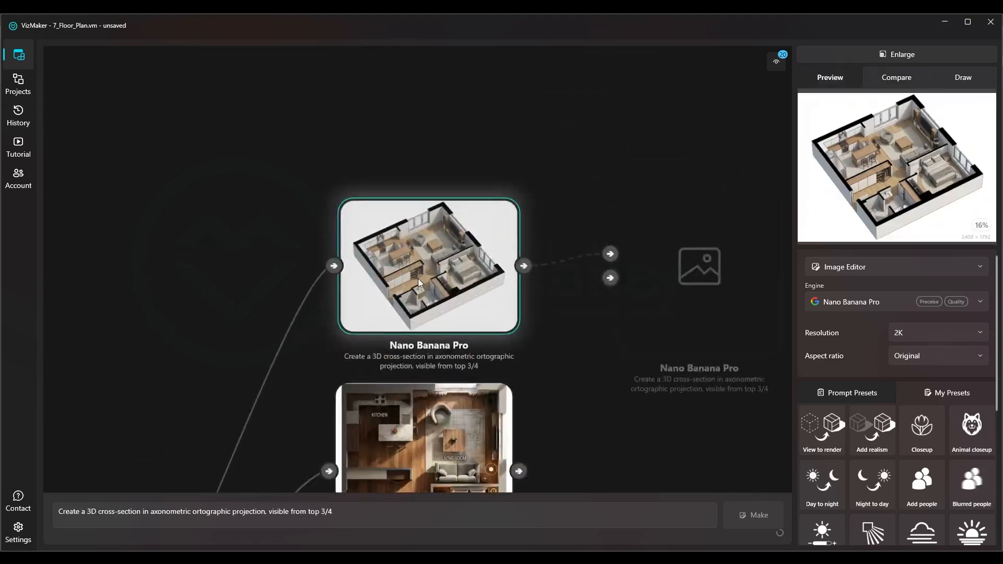
{"action": "scroll", "coordinate": [418, 278], "scroll_direction": "up", "scroll_amount": 5}
{"action": "scroll", "coordinate": [384, 268], "scroll_direction": "down", "scroll_amount": 2}
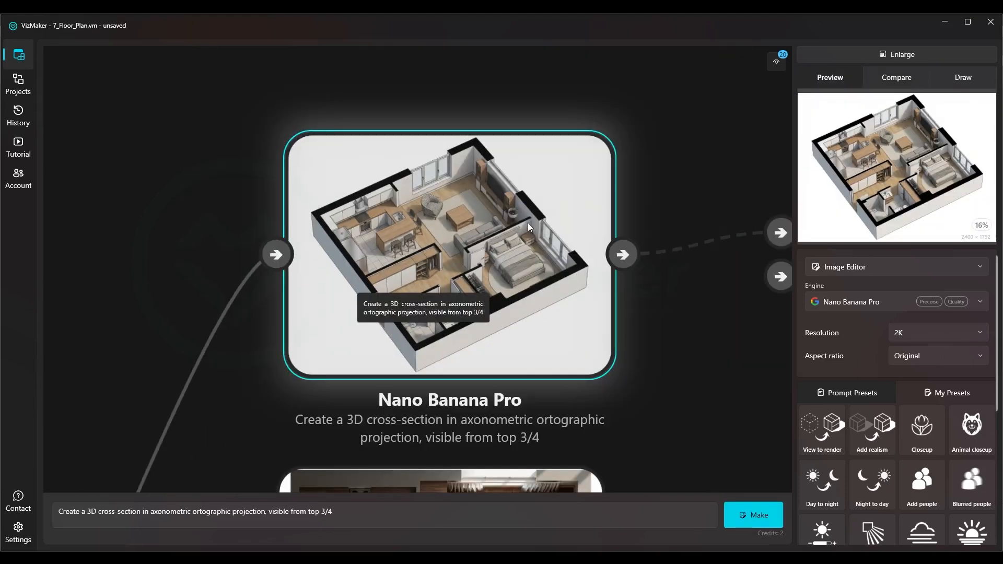
{"action": "scroll", "coordinate": [515, 250], "scroll_direction": "down", "scroll_amount": 3}
{"action": "left_click_drag", "start_coordinate": [529, 347], "coordinate": [539, 129]}
{"action": "left_click", "coordinate": [480, 256]}
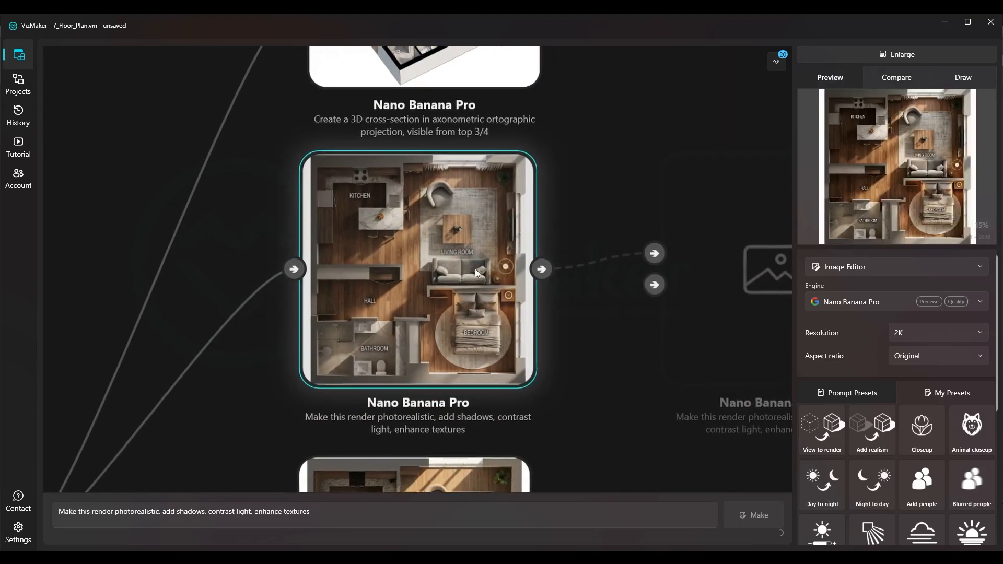
{"action": "left_click_drag", "start_coordinate": [408, 306], "coordinate": [415, 41]}
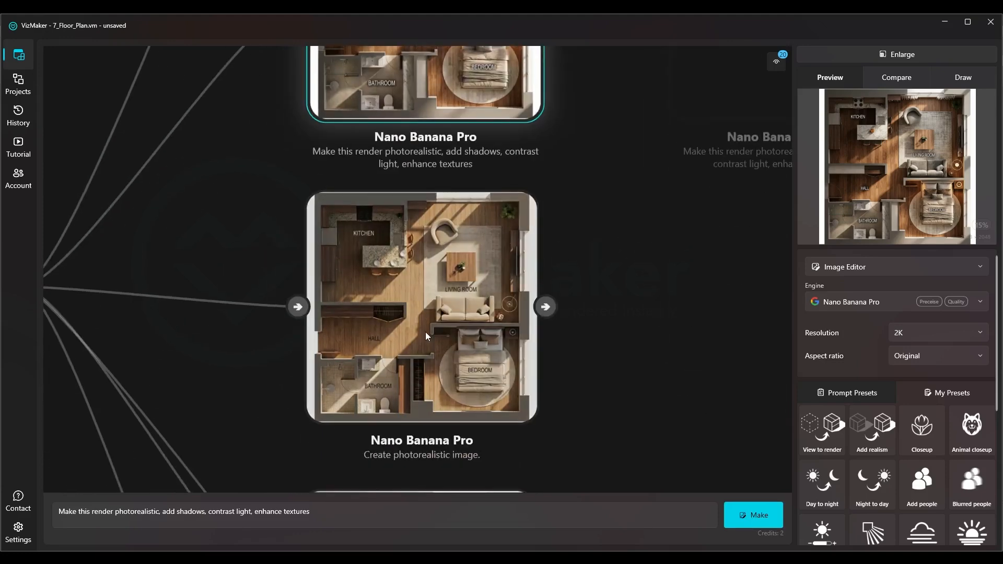
{"action": "left_click", "coordinate": [425, 333]}
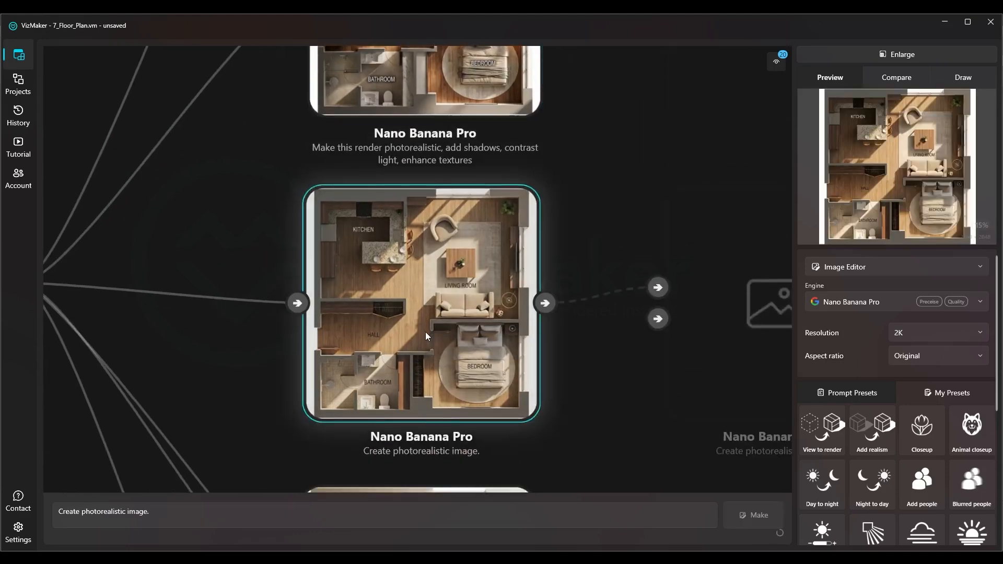
Select the newly loaded floor plan source node as the input for new generations.
{"action": "scroll", "coordinate": [426, 333], "scroll_direction": "down", "scroll_amount": 4}
{"action": "left_click_drag", "start_coordinate": [289, 276], "coordinate": [591, 305]}
{"action": "scroll", "coordinate": [525, 329], "scroll_direction": "down", "scroll_amount": 2}
{"action": "left_click", "coordinate": [296, 311]}
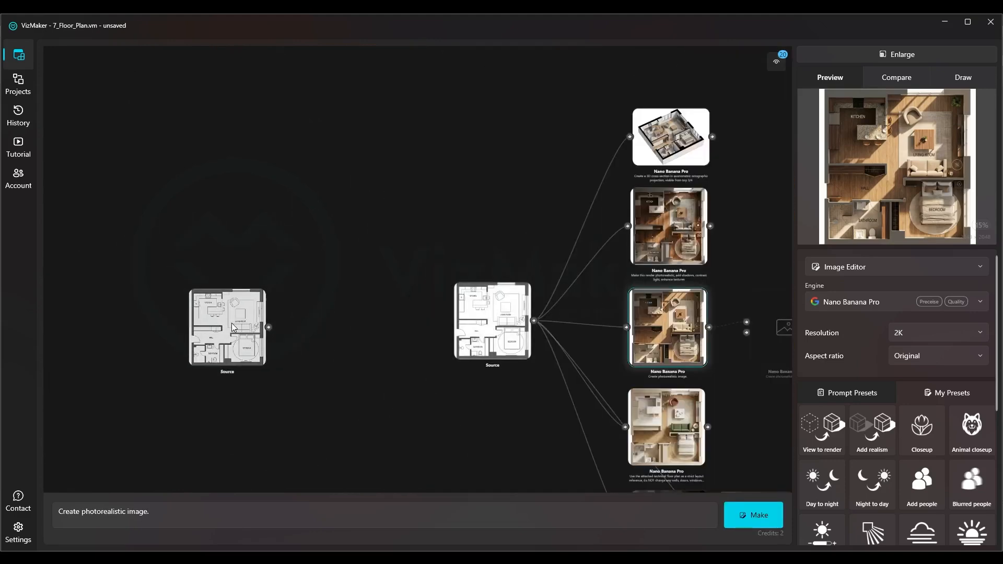
{"action": "scroll", "coordinate": [313, 313], "scroll_direction": "up", "scroll_amount": 8}
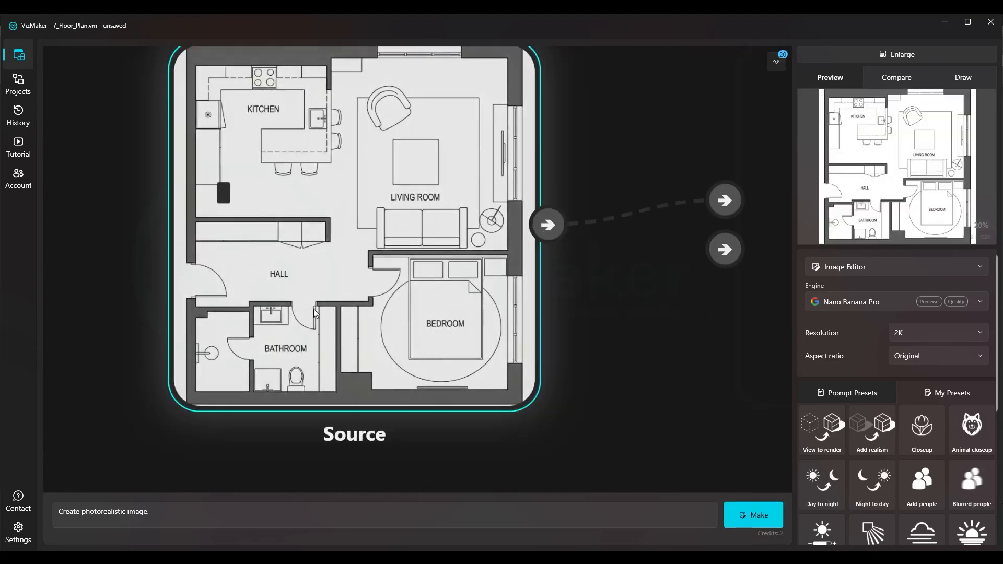
Generate a render of the floor plan in Image Editor mode with the Nano Banana Pro engine and the Add realism preset.
{"action": "left_click", "coordinate": [847, 264]}
{"action": "left_click", "coordinate": [839, 289]}
{"action": "left_click", "coordinate": [836, 303]}
{"action": "left_click", "coordinate": [849, 302]}
{"action": "left_click", "coordinate": [849, 302]}
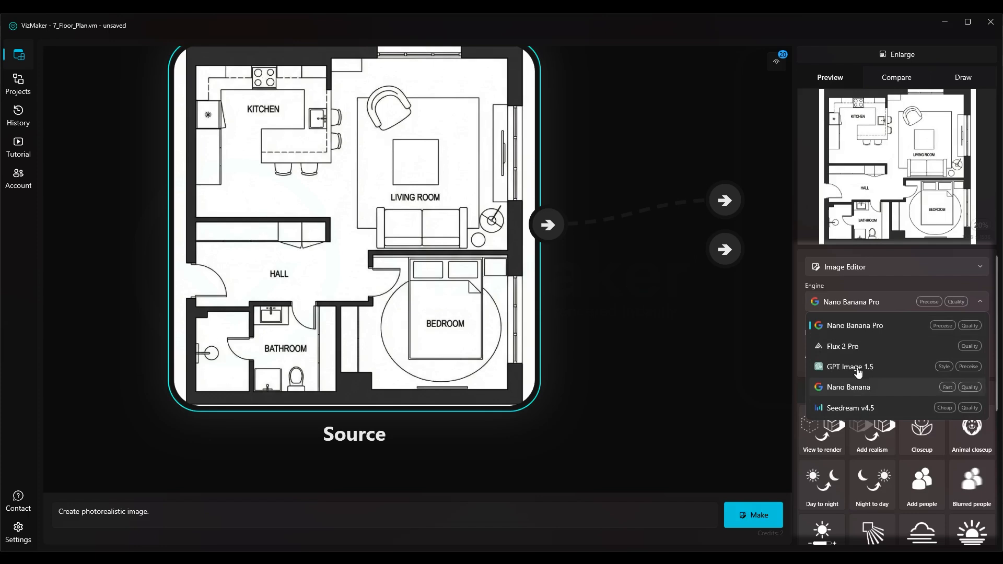
{"action": "left_click", "coordinate": [872, 305]}
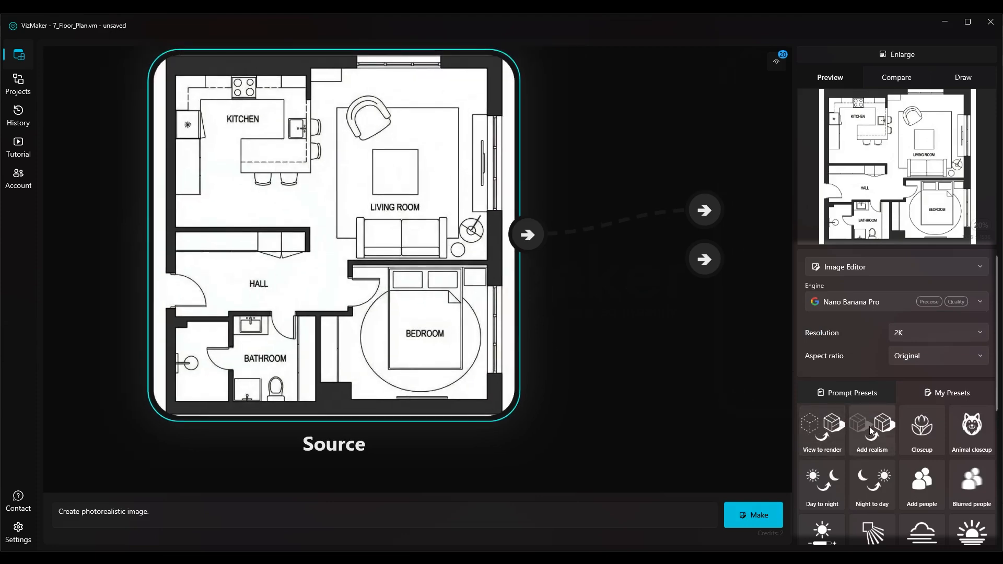
{"action": "left_click", "coordinate": [756, 516]}
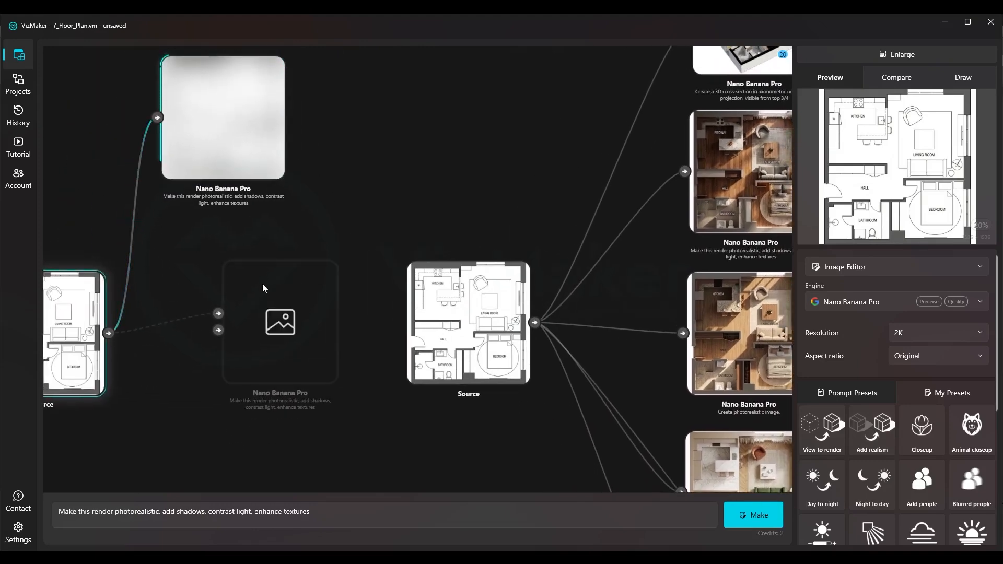
Generate another version of the source floor plan with the prompt "Create photorealistic image".
{"action": "scroll", "coordinate": [90, 293], "scroll_direction": "up", "scroll_amount": 5}
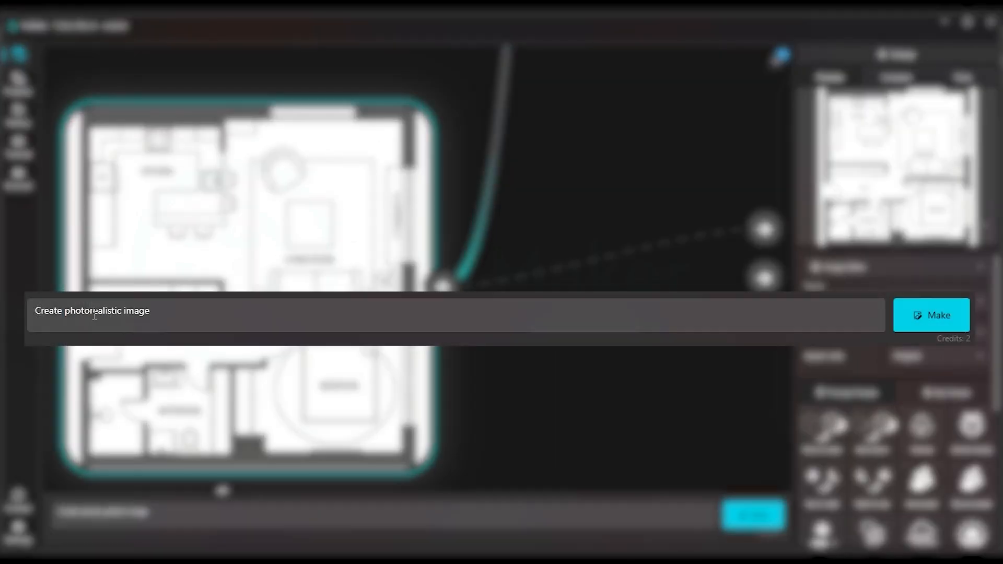
{"action": "left_click", "coordinate": [756, 516]}
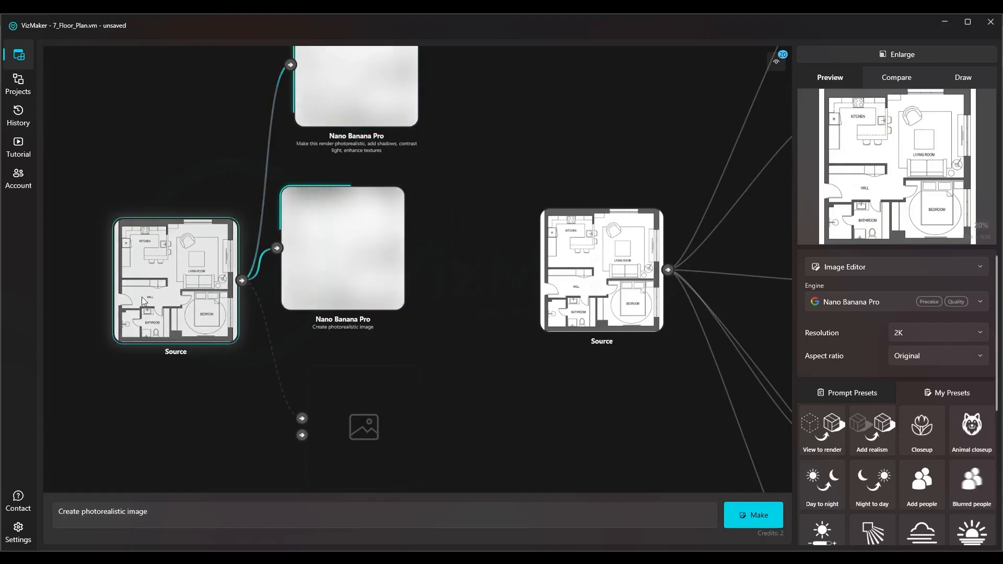
Generate a 3D cross-section of the floor plan with the Axonometry preset and place its node above the other new results.
{"action": "scroll", "coordinate": [136, 287], "scroll_direction": "up", "scroll_amount": 5}
{"action": "scroll", "coordinate": [132, 288], "scroll_direction": "up", "scroll_amount": 3}
{"action": "scroll", "coordinate": [235, 256], "scroll_direction": "down", "scroll_amount": 2}
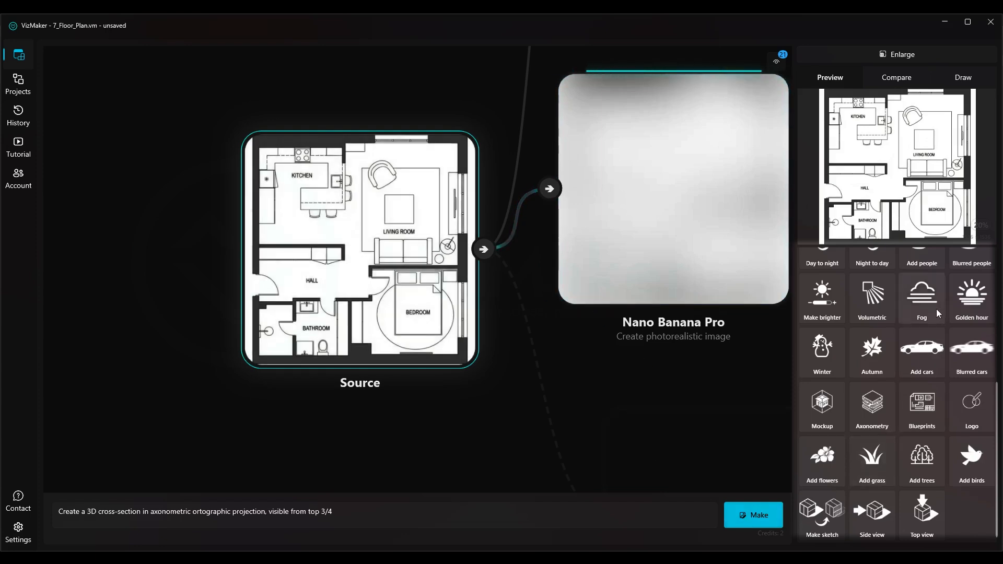
{"action": "scroll", "coordinate": [936, 312], "scroll_direction": "up", "scroll_amount": 5}
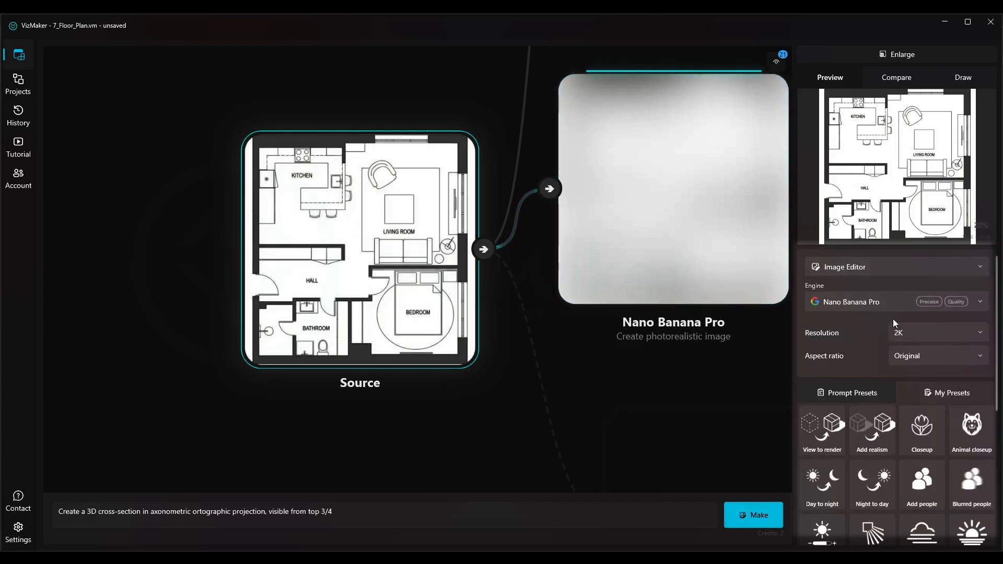
{"action": "scroll", "coordinate": [987, 340], "scroll_direction": "down", "scroll_amount": 5}
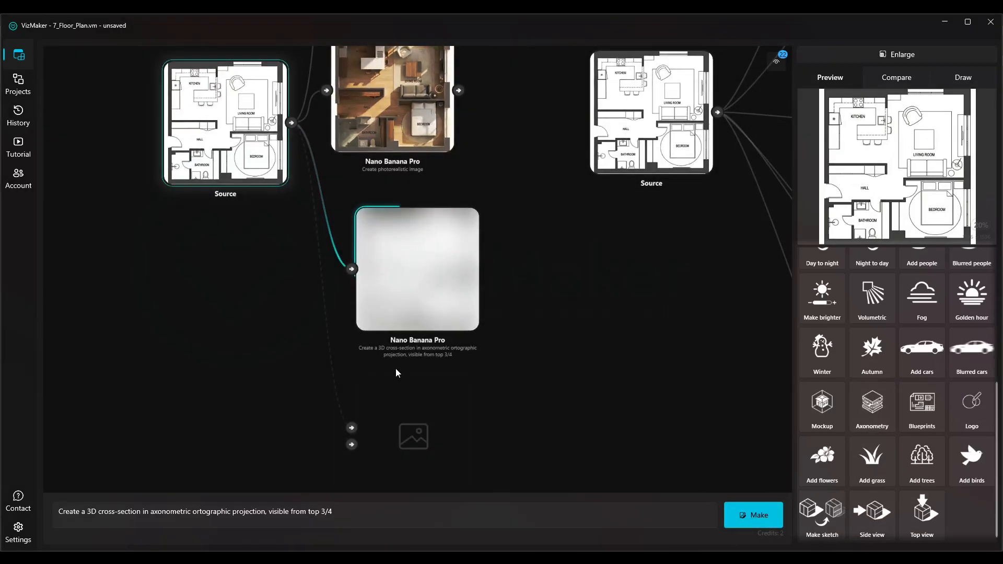
{"action": "scroll", "coordinate": [396, 367], "scroll_direction": "down", "scroll_amount": 4}
{"action": "left_click_drag", "start_coordinate": [452, 229], "coordinate": [448, 269]}
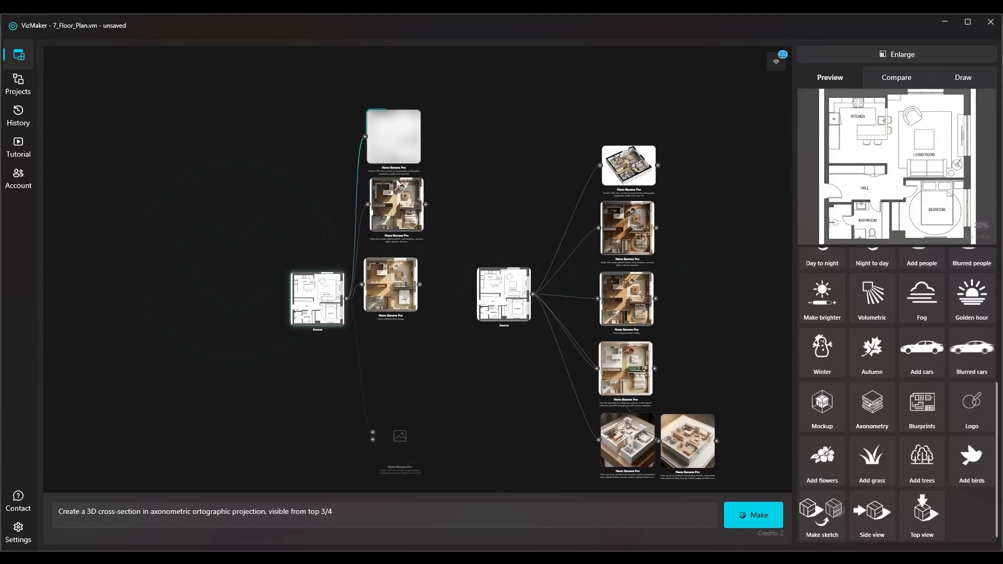
Examine the new Add realism render and the "Create photorealistic image" render up close, checking furniture, materials and room labels.
{"action": "double_click", "coordinate": [395, 180]}
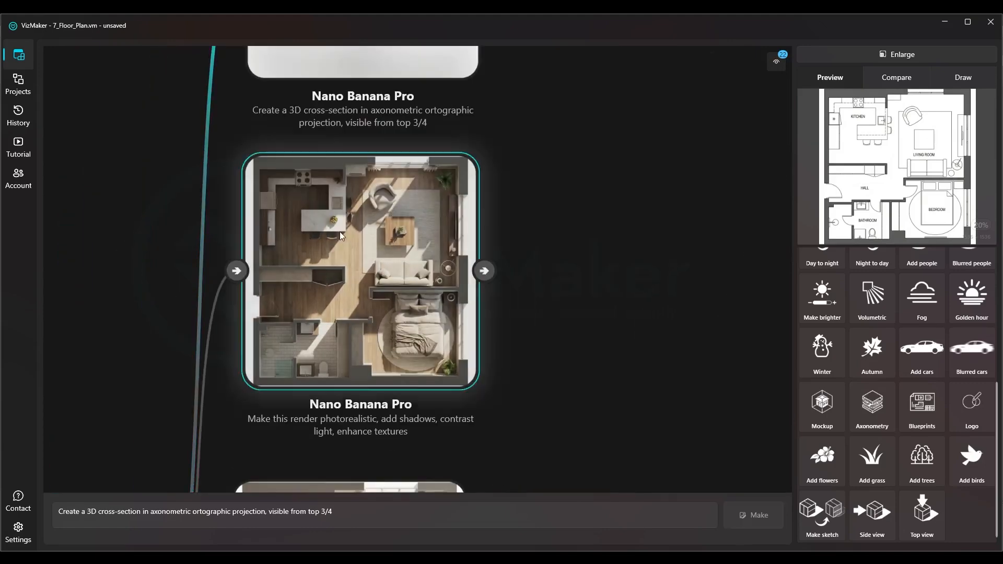
{"action": "left_click", "coordinate": [341, 235]}
{"action": "scroll", "coordinate": [447, 231], "scroll_direction": "up", "scroll_amount": 2}
{"action": "scroll", "coordinate": [394, 214], "scroll_direction": "down", "scroll_amount": 1}
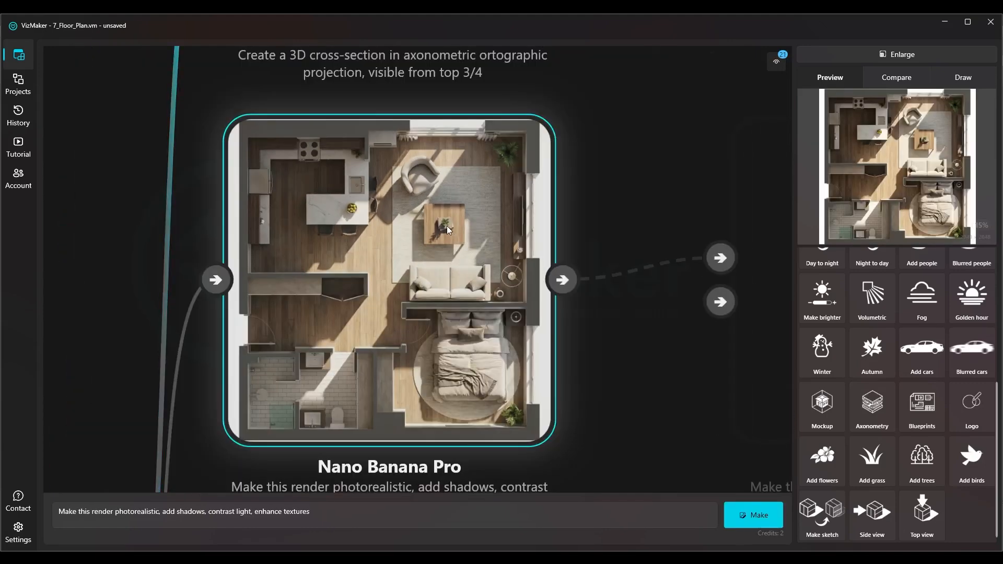
{"action": "scroll", "coordinate": [447, 228], "scroll_direction": "up", "scroll_amount": 1}
{"action": "scroll", "coordinate": [363, 231], "scroll_direction": "down", "scroll_amount": 2}
{"action": "left_click_drag", "start_coordinate": [410, 330], "coordinate": [428, 191]}
{"action": "left_click_drag", "start_coordinate": [439, 362], "coordinate": [456, 131]}
{"action": "scroll", "coordinate": [355, 274], "scroll_direction": "down", "scroll_amount": 1}
{"action": "left_click_drag", "start_coordinate": [409, 241], "coordinate": [365, 267]}
{"action": "scroll", "coordinate": [296, 267], "scroll_direction": "up", "scroll_amount": 3}
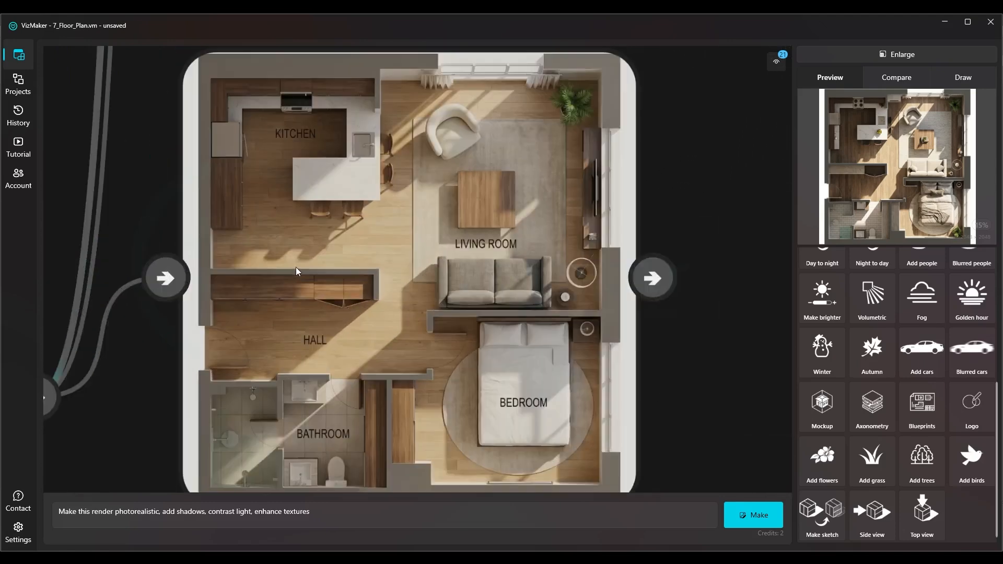
{"action": "scroll", "coordinate": [321, 259], "scroll_direction": "down", "scroll_amount": 1}
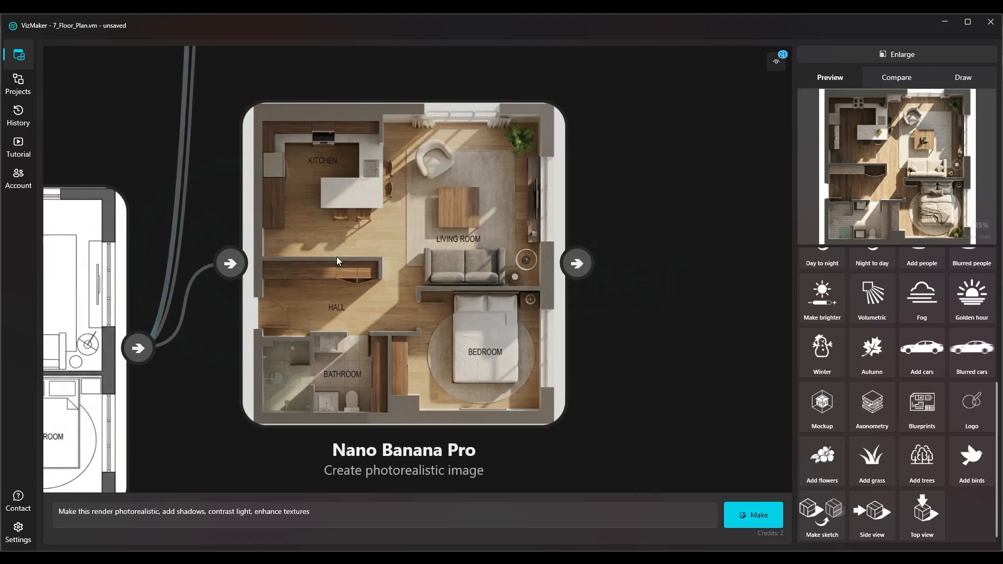
{"action": "scroll", "coordinate": [339, 255], "scroll_direction": "down", "scroll_amount": 2}
Place the source plan beside the "Create photorealistic image" render, setting the plan as Compare A and the render as Compare B.
{"action": "left_click_drag", "start_coordinate": [358, 261], "coordinate": [491, 244]}
{"action": "left_click_drag", "start_coordinate": [491, 244], "coordinate": [428, 320]}
{"action": "scroll", "coordinate": [324, 337], "scroll_direction": "up", "scroll_amount": 3}
{"action": "left_click_drag", "start_coordinate": [285, 340], "coordinate": [365, 299]}
{"action": "right_click", "coordinate": [262, 299]}
{"action": "left_click", "coordinate": [280, 310]}
{"action": "right_click", "coordinate": [667, 318]}
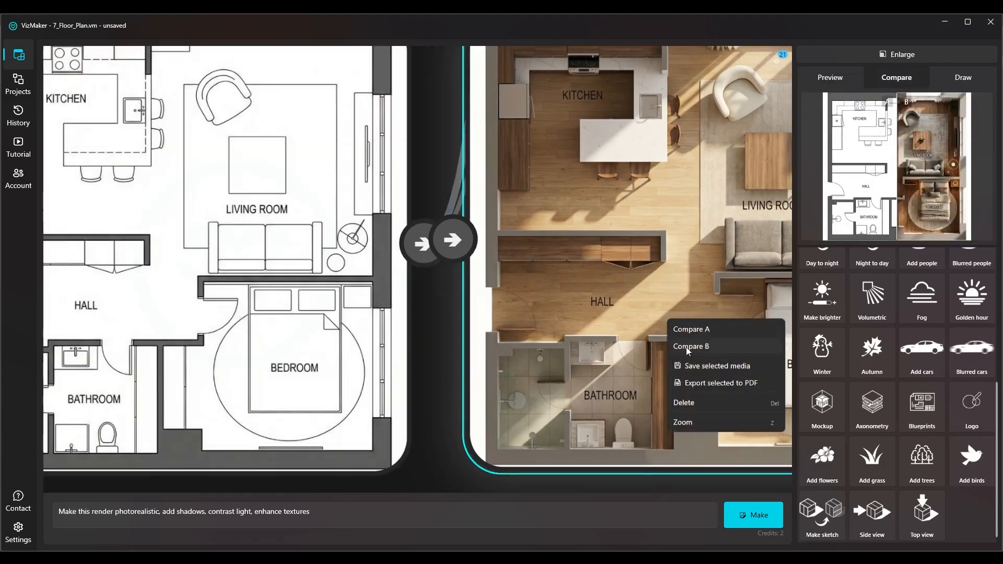
{"action": "left_click", "coordinate": [687, 346]}
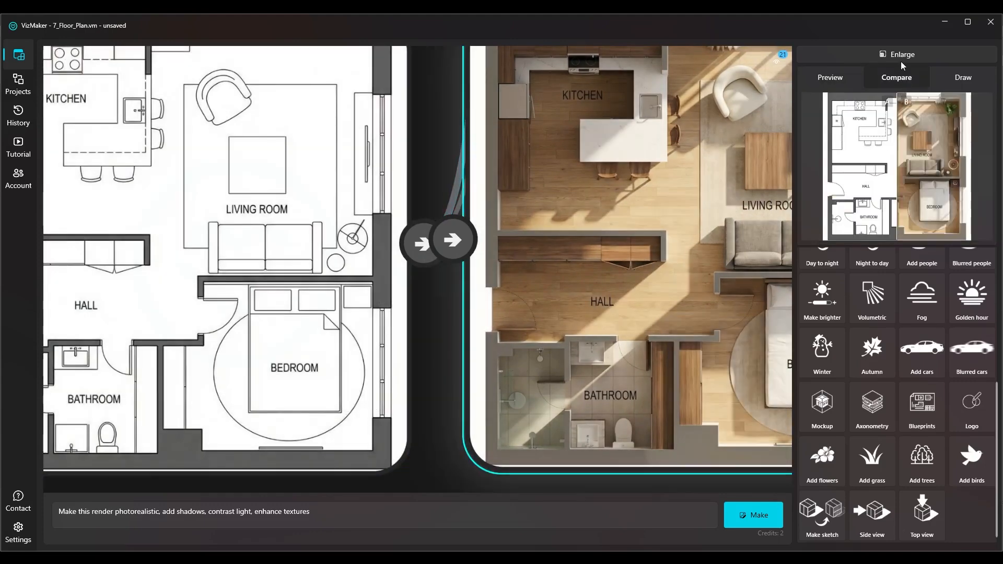
Enlarge the comparison and sweep the divider across the plan to reveal the whole render.
{"action": "left_click", "coordinate": [903, 55]}
{"action": "mouse_move", "coordinate": [414, 348]}
{"action": "left_mouse_down"}
{"action": "mouse_move", "coordinate": [436, 334]}
{"action": "mouse_move", "coordinate": [614, 303]}
{"action": "mouse_move", "coordinate": [566, 219]}
{"action": "mouse_move", "coordinate": [606, 146]}
{"action": "mouse_move", "coordinate": [569, 105]}
{"action": "mouse_move", "coordinate": [533, 91]}
{"action": "mouse_move", "coordinate": [438, 99]}
{"action": "mouse_move", "coordinate": [316, 133]}
{"action": "mouse_move", "coordinate": [214, 135]}
{"action": "left_mouse_up"}
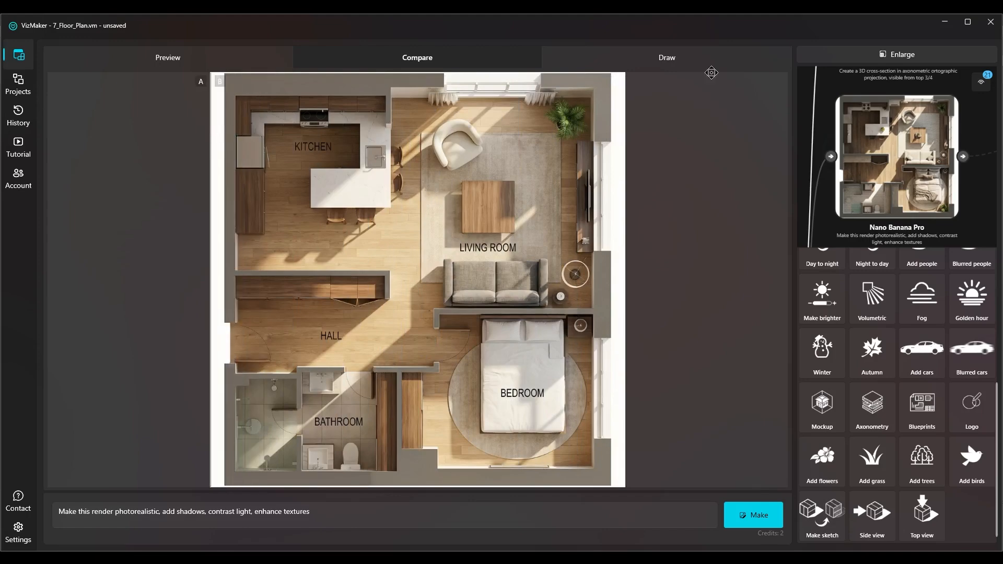
Close the enlarged comparison and copy the full detailed layout and materials prompt from the existing green-sofa render.
{"action": "left_click", "coordinate": [879, 59]}
{"action": "scroll", "coordinate": [375, 299], "scroll_direction": "down", "scroll_amount": 6}
{"action": "left_click_drag", "start_coordinate": [460, 385], "coordinate": [463, 265]}
{"action": "scroll", "coordinate": [630, 323], "scroll_direction": "up", "scroll_amount": 5}
{"action": "left_click", "coordinate": [635, 327]}
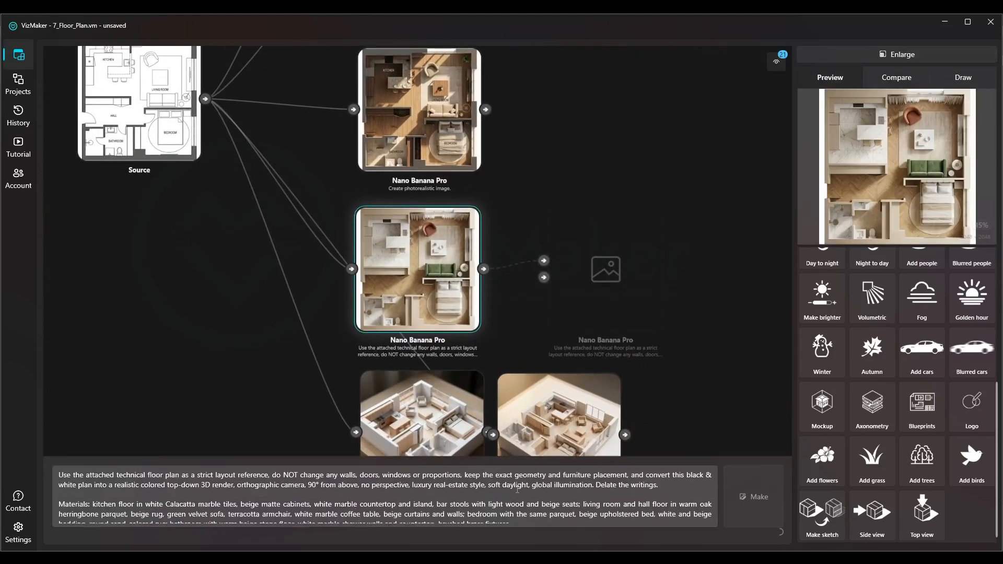
{"action": "left_click", "coordinate": [522, 520]}
{"action": "left_click_drag", "start_coordinate": [521, 519], "coordinate": [28, 447]}
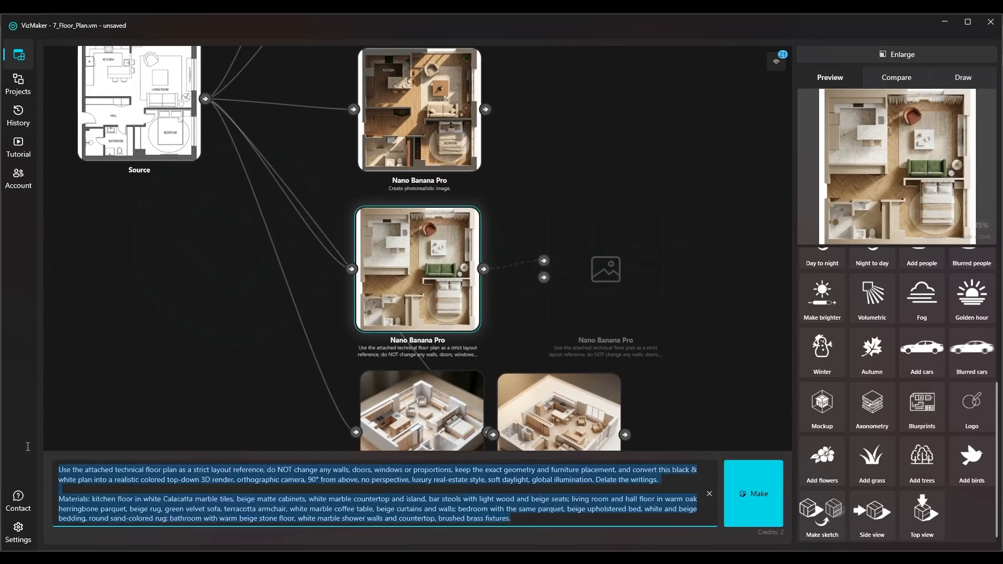
Select the source floor plan of the new branch and paste the detailed layout and materials prompt for it.
{"action": "left_click_drag", "start_coordinate": [144, 191], "coordinate": [505, 259]}
{"action": "left_click_drag", "start_coordinate": [173, 266], "coordinate": [371, 248]}
{"action": "left_click", "coordinate": [325, 207]}
{"action": "left_click", "coordinate": [369, 320]}
{"action": "left_click", "coordinate": [385, 254]}
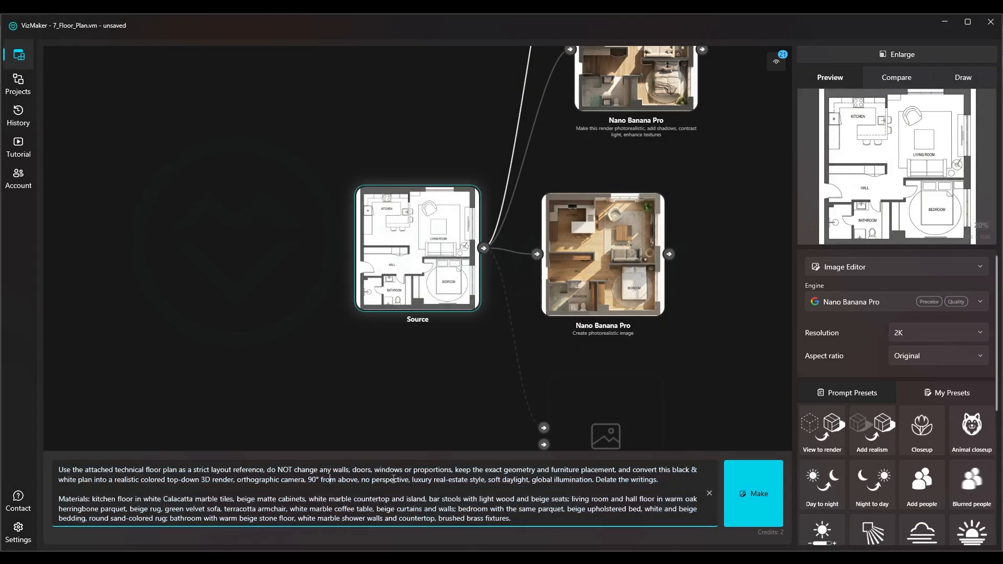
Review the prompt's layout, geometry, camera and lighting instructions, checking them against the source plan.
{"action": "left_click_drag", "start_coordinate": [397, 484], "coordinate": [361, 489]}
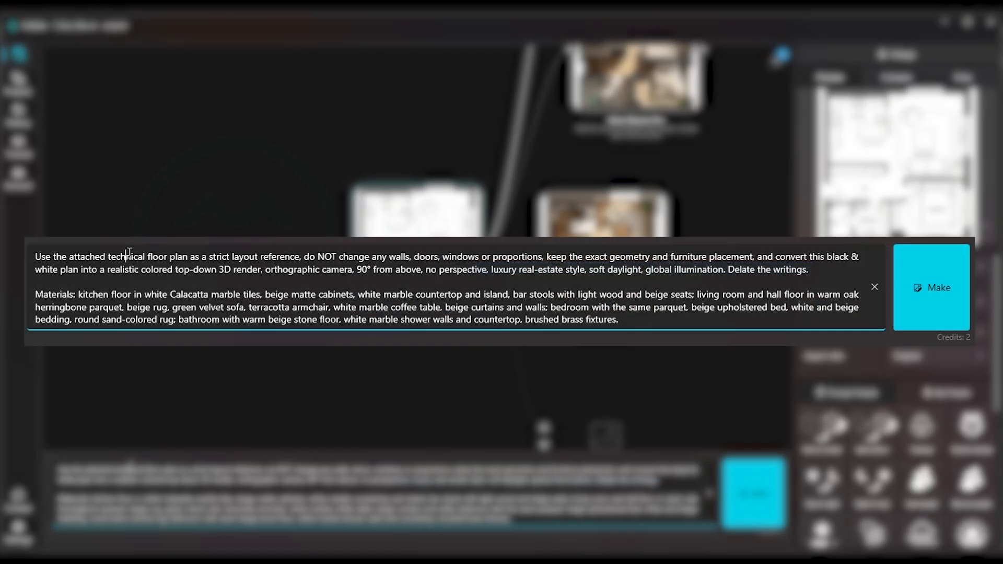
{"action": "left_click_drag", "start_coordinate": [301, 259], "coordinate": [377, 258]}
{"action": "scroll", "coordinate": [408, 310], "scroll_direction": "up", "scroll_amount": 6}
{"action": "left_click_drag", "start_coordinate": [410, 307], "coordinate": [354, 423]}
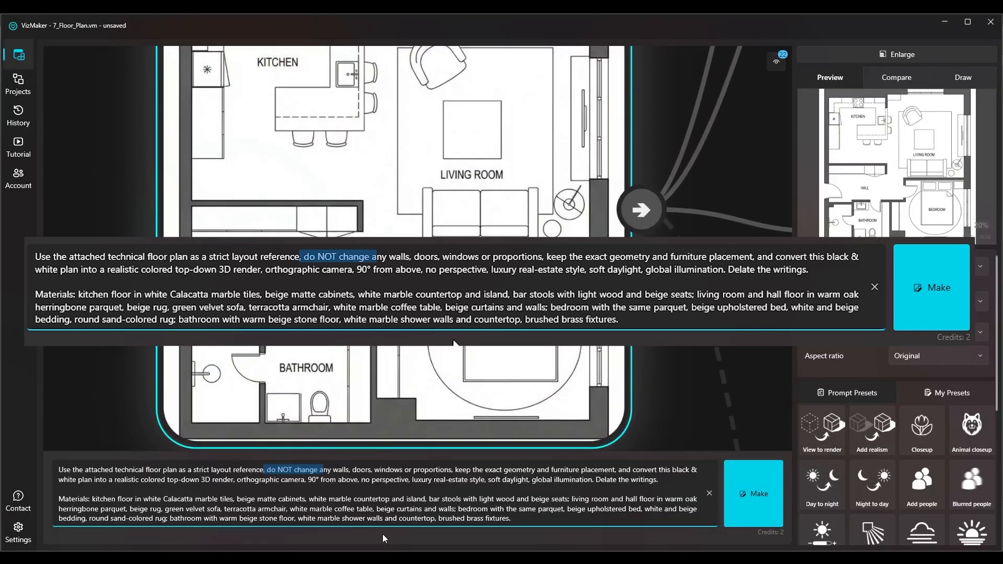
{"action": "left_click_drag", "start_coordinate": [466, 470], "coordinate": [560, 469]}
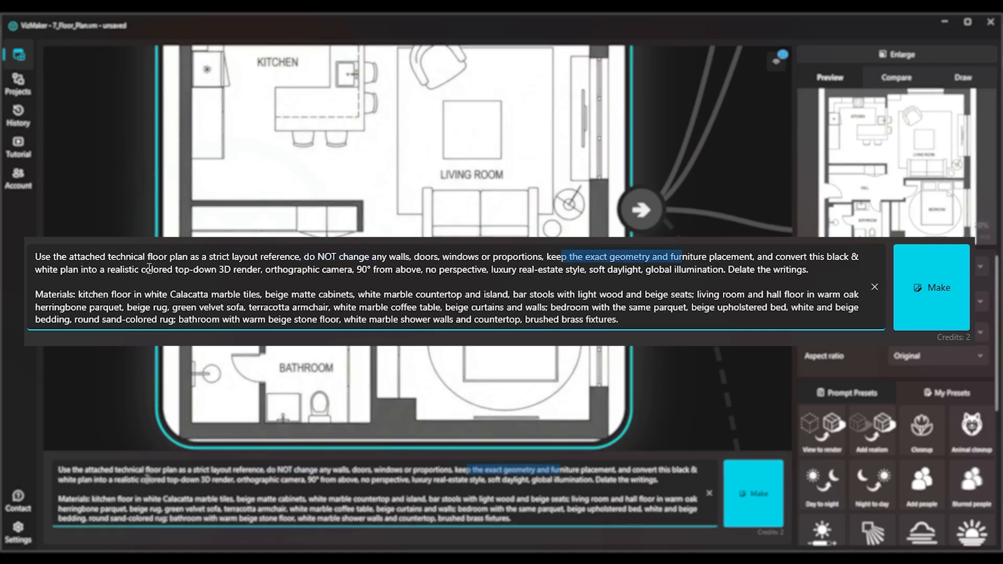
{"action": "left_click_drag", "start_coordinate": [179, 269], "coordinate": [206, 269]}
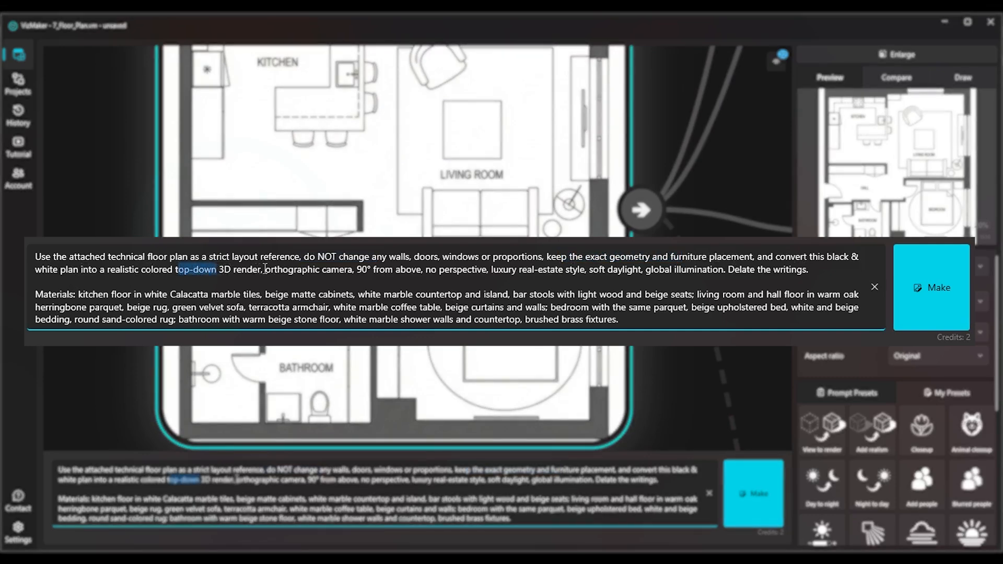
{"action": "left_click", "coordinate": [355, 271]}
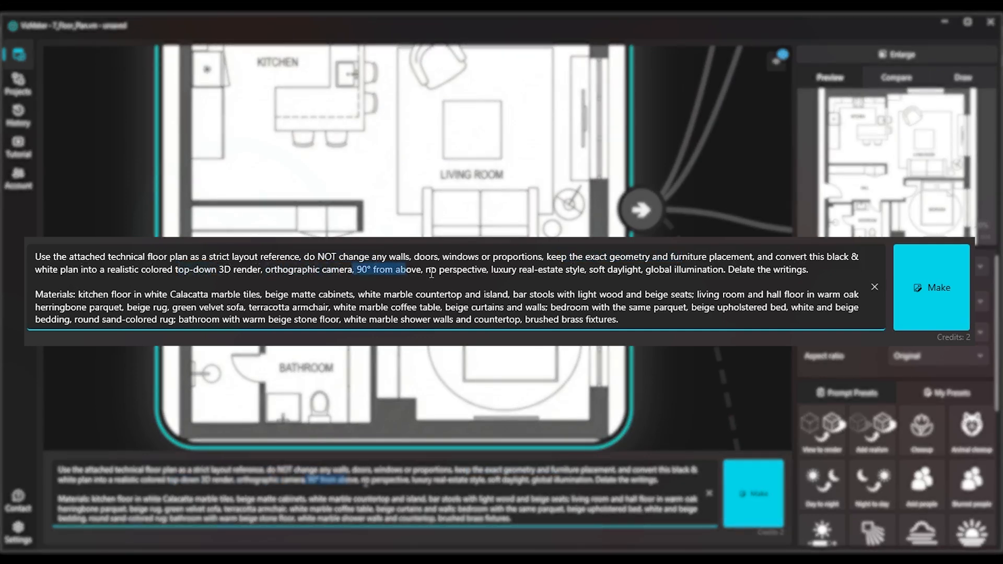
{"action": "left_click_drag", "start_coordinate": [530, 273], "coordinate": [594, 272]}
{"action": "left_click", "coordinate": [619, 270]}
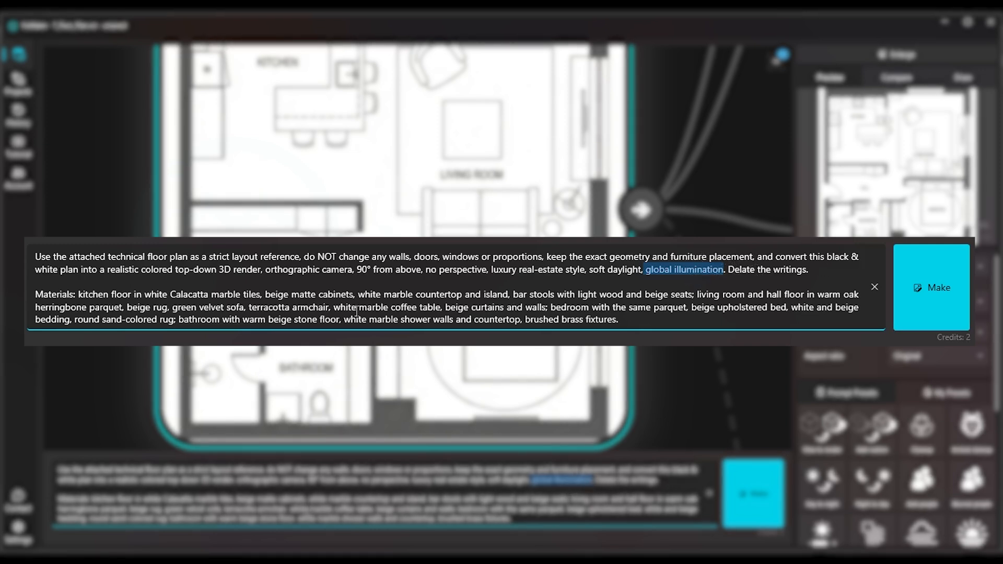
Review the prompt's materials paragraph covering the kitchen, living room and bedroom, beside the plan and earlier render.
{"action": "left_click", "coordinate": [67, 295]}
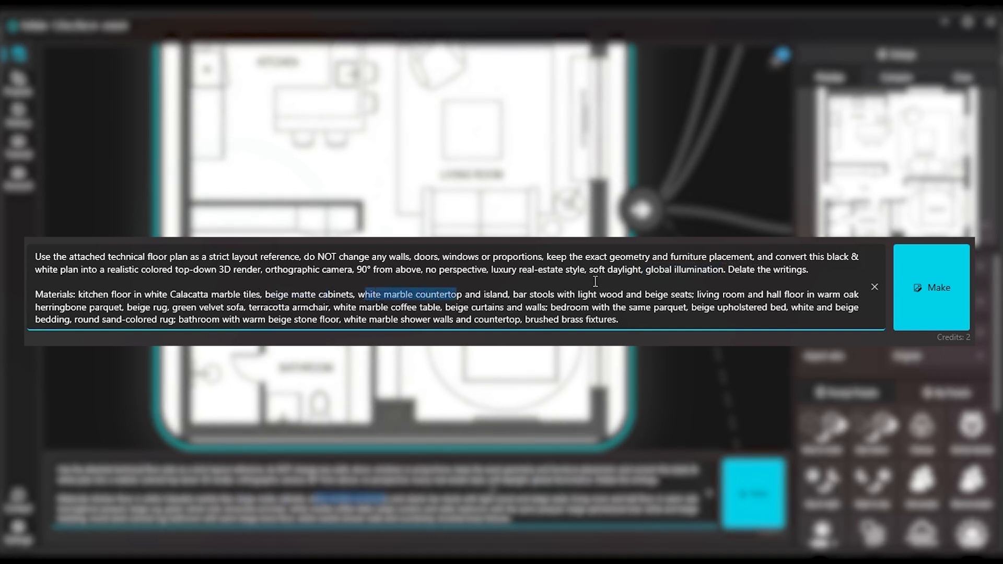
{"action": "left_click_drag", "start_coordinate": [513, 295], "coordinate": [552, 293]}
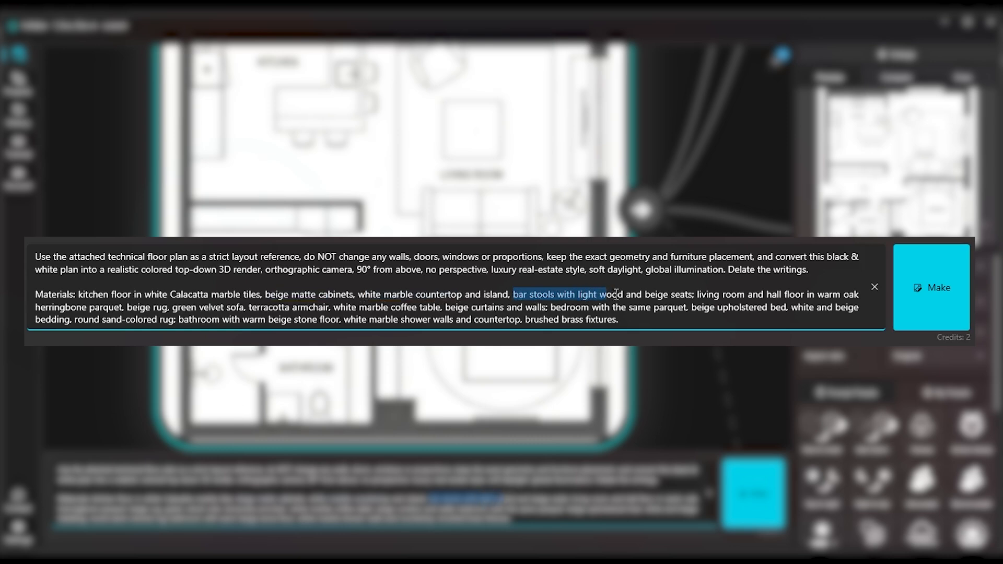
{"action": "left_click_drag", "start_coordinate": [650, 297], "coordinate": [694, 293]}
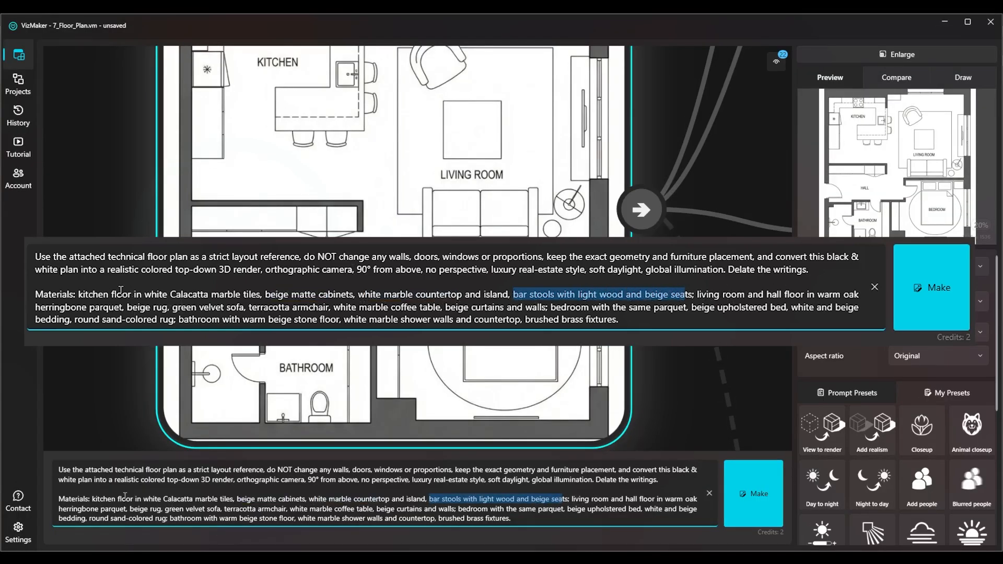
{"action": "left_click_drag", "start_coordinate": [125, 507], "coordinate": [159, 507]}
{"action": "left_click_drag", "start_coordinate": [221, 509], "coordinate": [286, 508]}
{"action": "scroll", "coordinate": [250, 421], "scroll_direction": "down", "scroll_amount": 4}
{"action": "left_click_drag", "start_coordinate": [494, 332], "coordinate": [473, 314]}
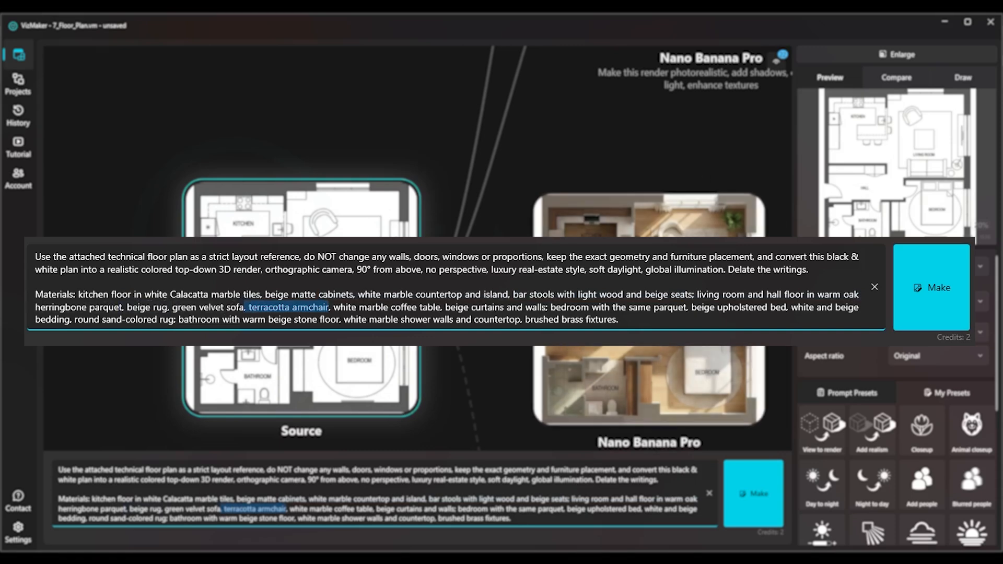
{"action": "left_click_drag", "start_coordinate": [650, 309], "coordinate": [640, 291]}
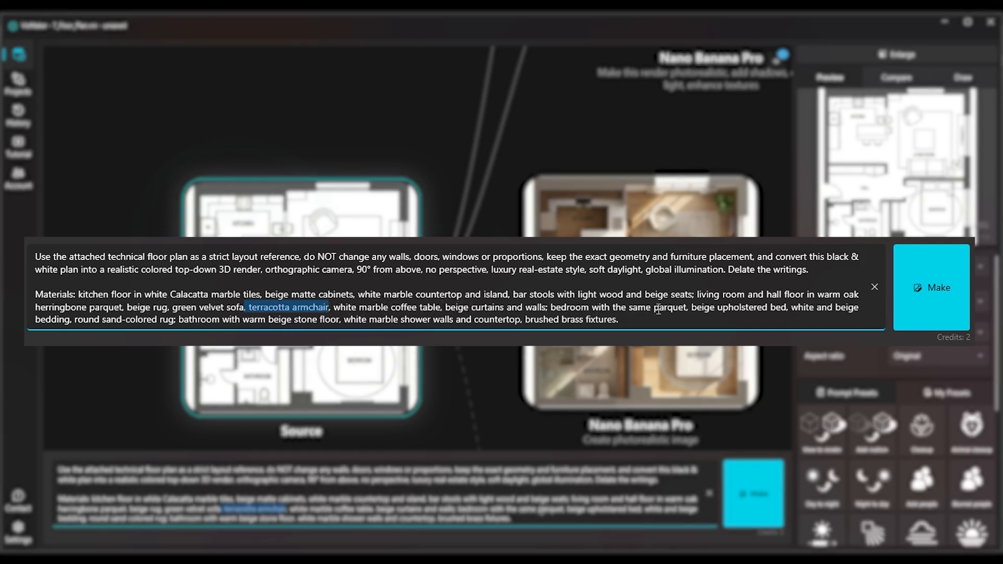
Generate three renders of the source plan from the detailed prompt and arrange their nodes in one row.
{"action": "left_click", "coordinate": [740, 496]}
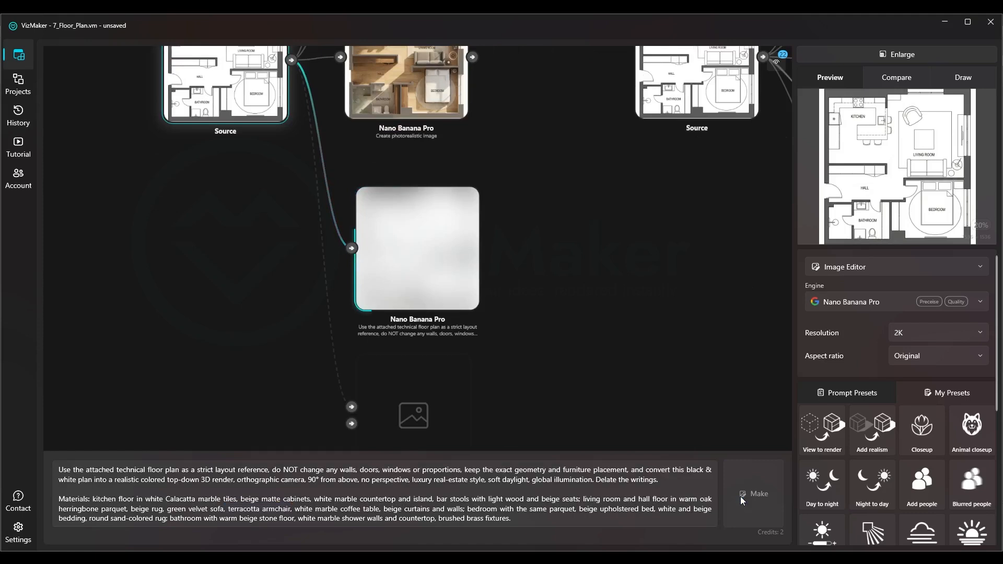
{"action": "left_click", "coordinate": [741, 496]}
{"action": "scroll", "coordinate": [408, 340], "scroll_direction": "down", "scroll_amount": 4}
{"action": "left_click_drag", "start_coordinate": [426, 245], "coordinate": [480, 173]}
{"action": "left_click_drag", "start_coordinate": [426, 312], "coordinate": [541, 179]}
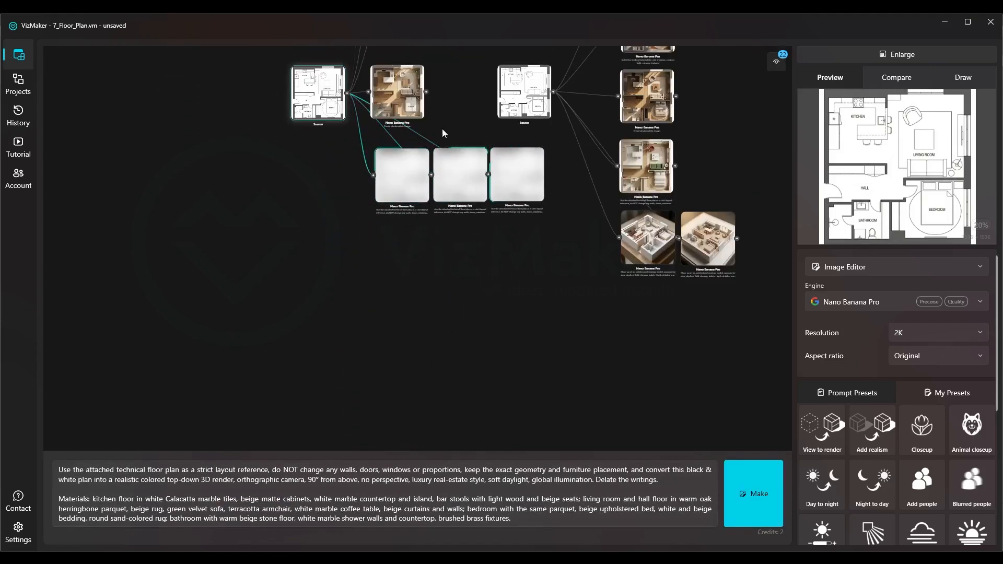
{"action": "left_click_drag", "start_coordinate": [534, 250], "coordinate": [340, 207]}
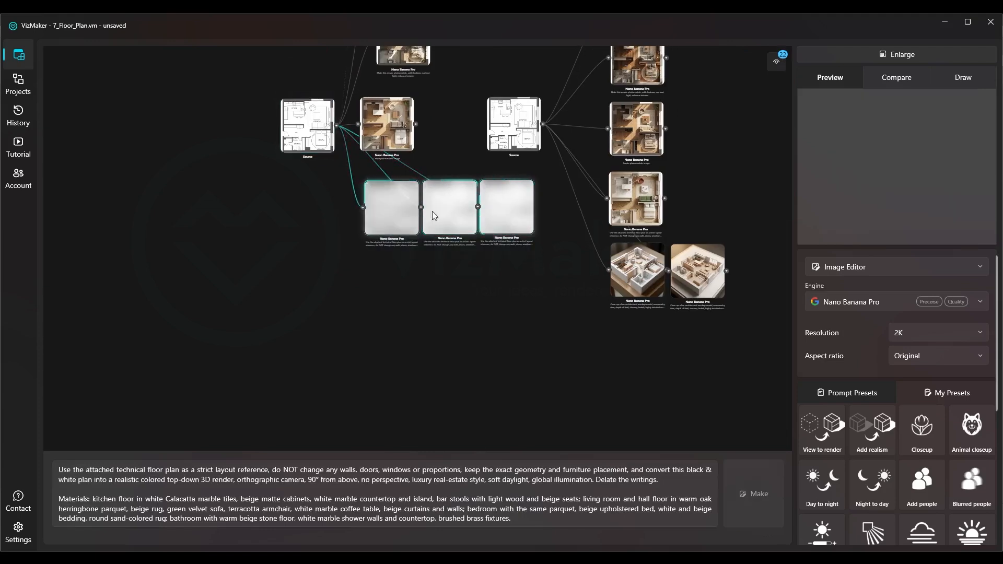
Examine the older branch's results up close, ending with the selection of its first architectural mockup.
{"action": "scroll", "coordinate": [452, 86], "scroll_direction": "up", "scroll_amount": 3}
{"action": "left_click_drag", "start_coordinate": [453, 83], "coordinate": [318, 351]}
{"action": "left_click_drag", "start_coordinate": [319, 268], "coordinate": [255, 261]}
{"action": "left_click_drag", "start_coordinate": [501, 324], "coordinate": [442, 317]}
{"action": "left_click_drag", "start_coordinate": [568, 398], "coordinate": [566, 325]}
{"action": "scroll", "coordinate": [662, 330], "scroll_direction": "up", "scroll_amount": 5}
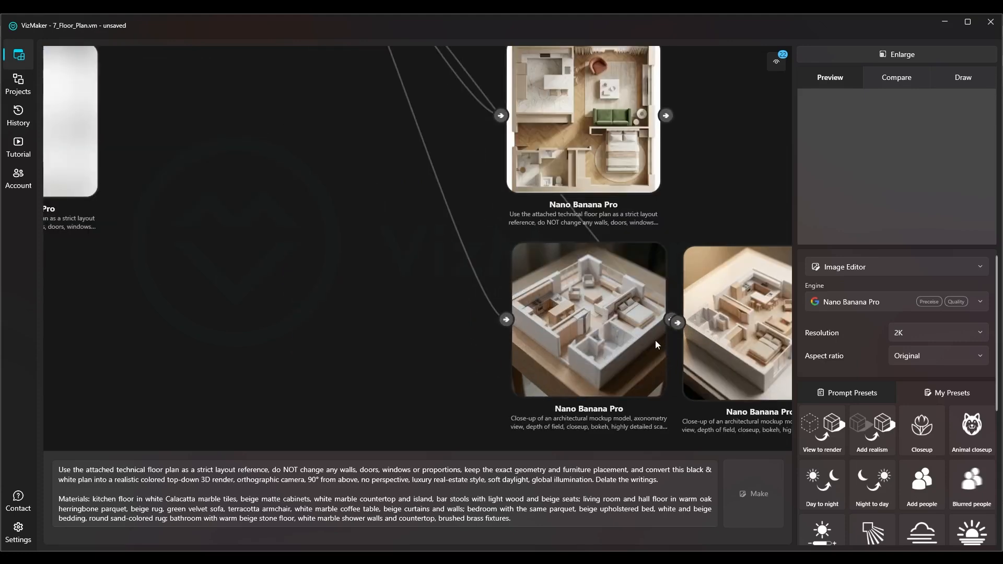
{"action": "left_click", "coordinate": [632, 341]}
Generate two architectural mockups of the new branch's source plan with the Mockup preset and place them side by side.
{"action": "scroll", "coordinate": [594, 355], "scroll_direction": "down", "scroll_amount": 3}
{"action": "scroll", "coordinate": [290, 247], "scroll_direction": "down", "scroll_amount": 2}
{"action": "left_click_drag", "start_coordinate": [289, 247], "coordinate": [679, 361]}
{"action": "left_click", "coordinate": [259, 183]}
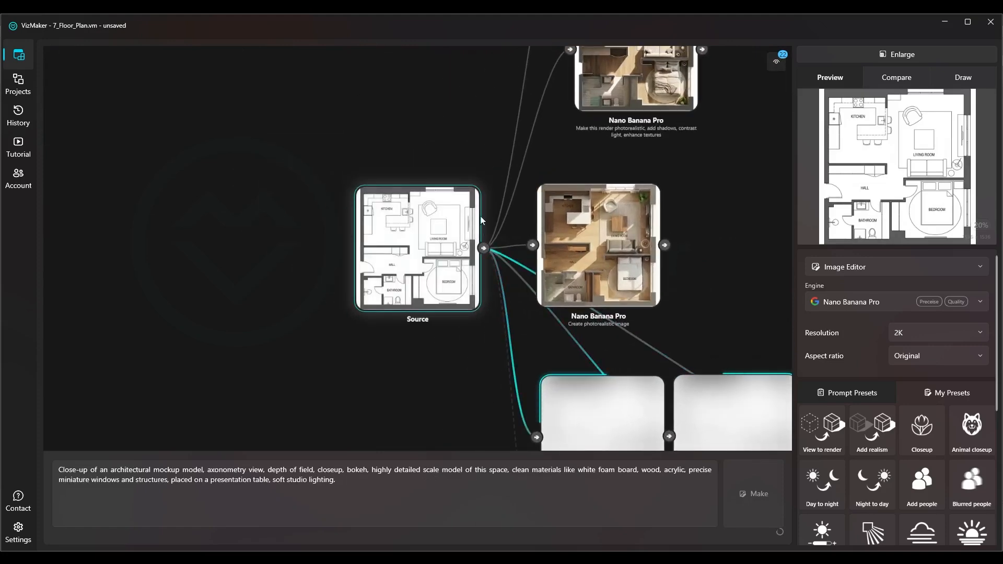
{"action": "scroll", "coordinate": [423, 228], "scroll_direction": "up", "scroll_amount": 5}
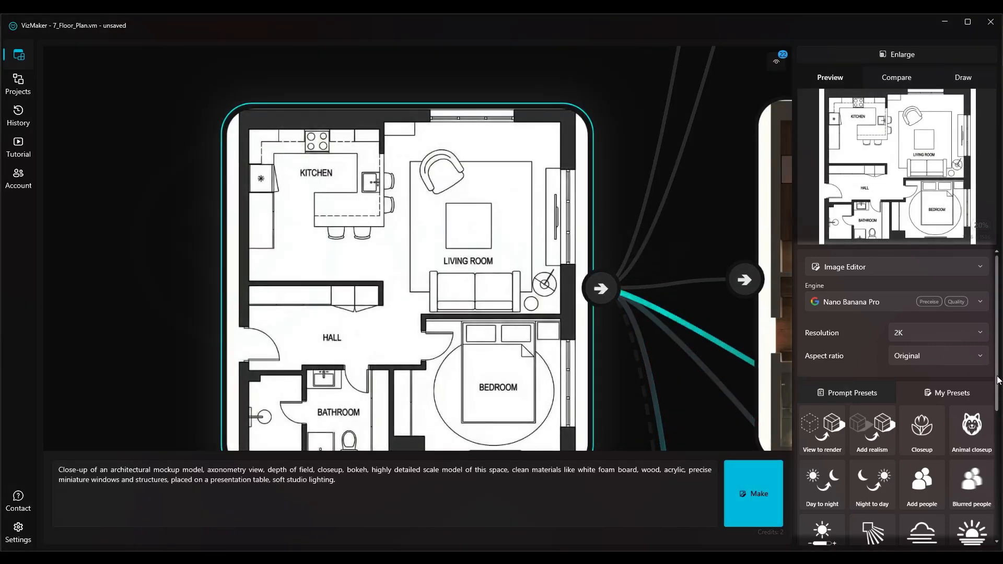
{"action": "left_click_drag", "start_coordinate": [997, 380], "coordinate": [994, 516]}
{"action": "left_click", "coordinate": [831, 408]}
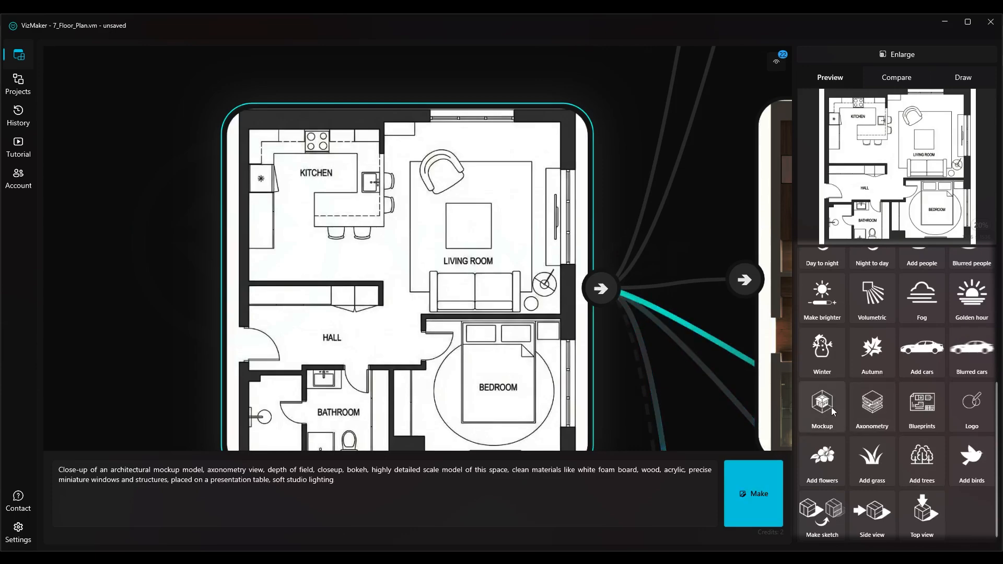
{"action": "left_click", "coordinate": [744, 512]}
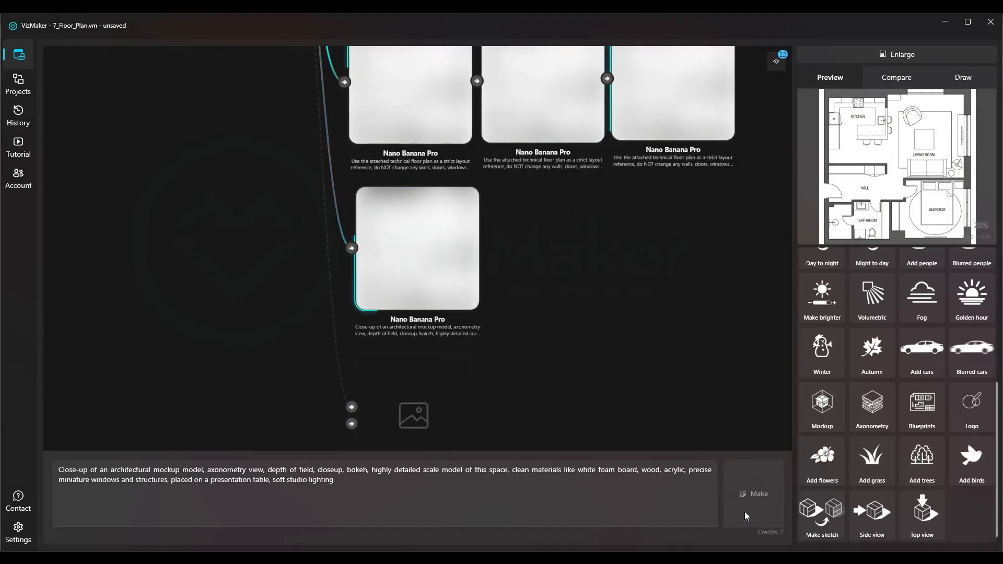
{"action": "left_click_drag", "start_coordinate": [394, 266], "coordinate": [453, 191]}
{"action": "left_click_drag", "start_coordinate": [472, 243], "coordinate": [369, 200]}
Review the available Image Editor engines, keeping Nano Banana Pro, and look over the mockup prompt.
{"action": "scroll", "coordinate": [923, 327], "scroll_direction": "up", "scroll_amount": 5}
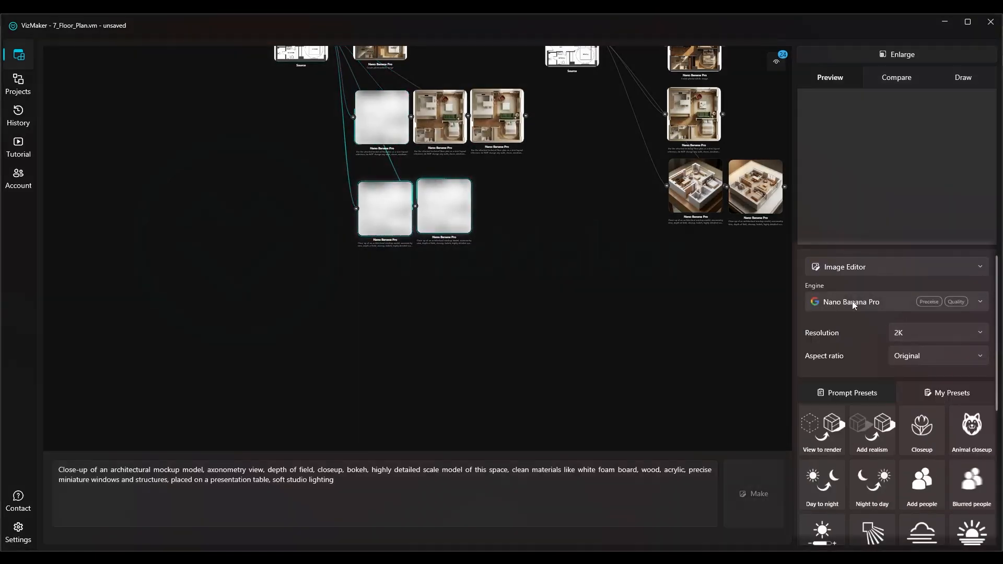
{"action": "left_click", "coordinate": [852, 301]}
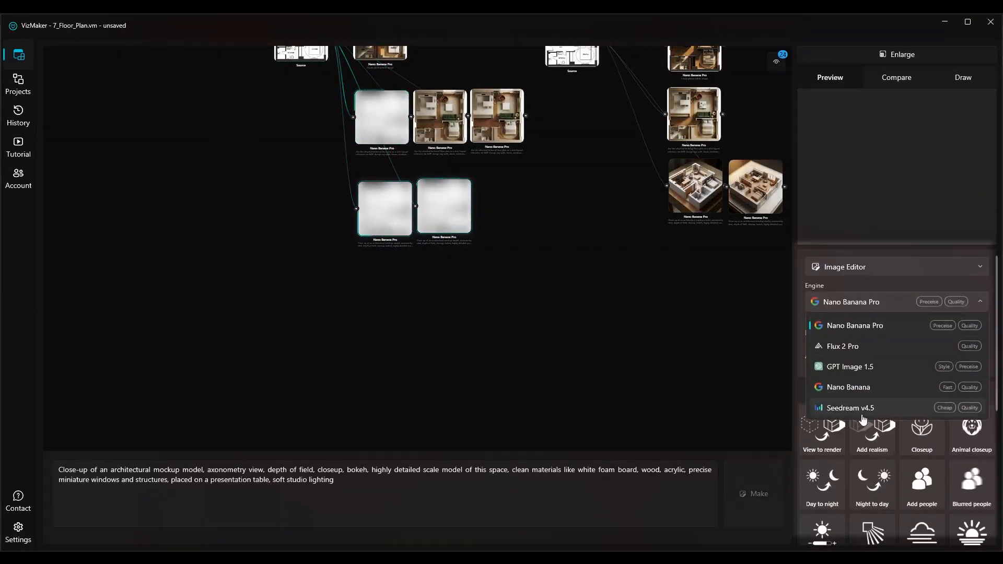
{"action": "left_click", "coordinate": [541, 343]}
{"action": "left_click_drag", "start_coordinate": [524, 215], "coordinate": [534, 271]}
{"action": "left_click", "coordinate": [342, 486]}
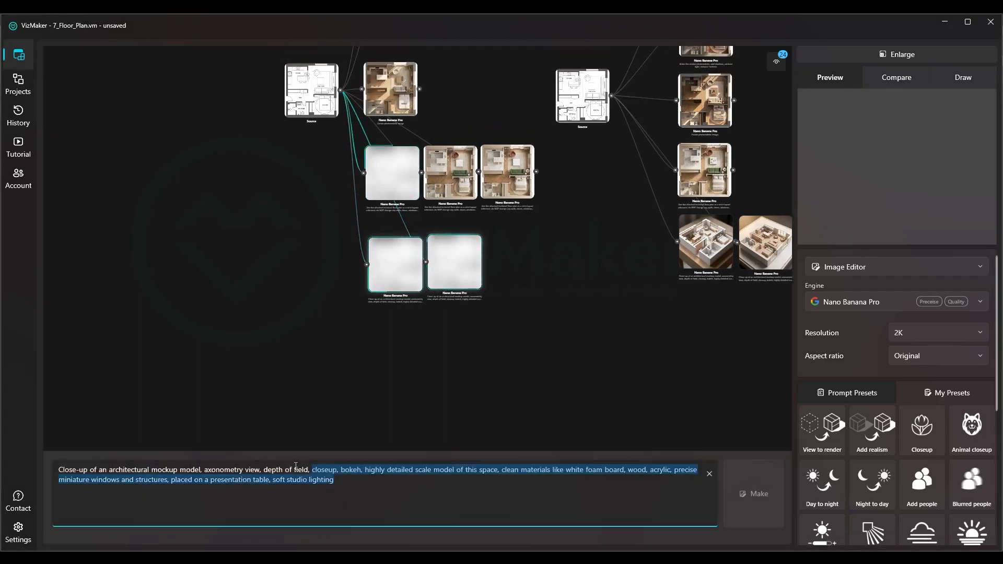
Set the last of the three detailed-prompt renders as Compare A and the source plan as Compare B.
{"action": "left_click_drag", "start_coordinate": [512, 275], "coordinate": [491, 353]}
{"action": "scroll", "coordinate": [461, 283], "scroll_direction": "up", "scroll_amount": 8}
{"action": "left_click_drag", "start_coordinate": [490, 190], "coordinate": [418, 271]}
{"action": "left_click", "coordinate": [501, 271]}
{"action": "right_click", "coordinate": [403, 260]}
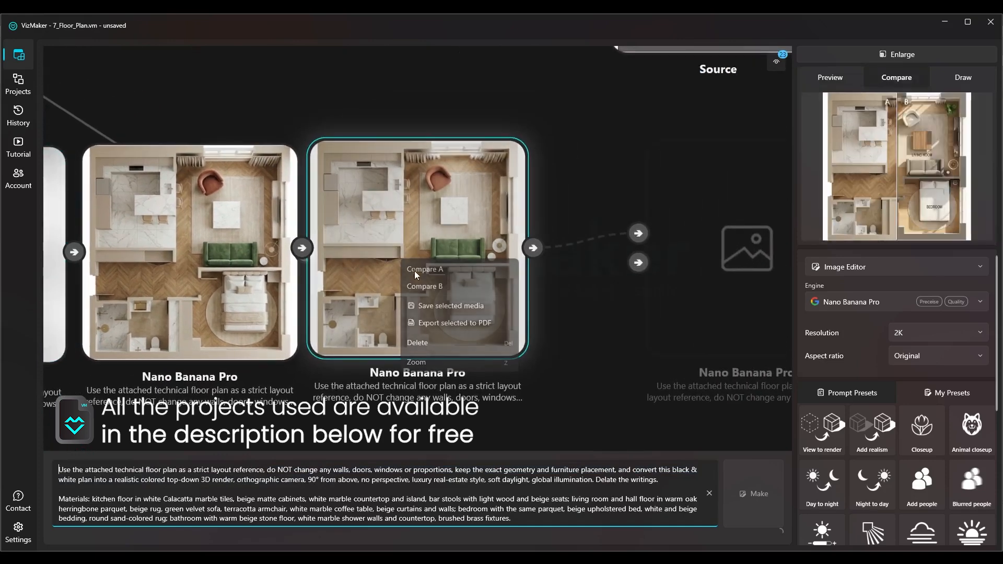
{"action": "left_click", "coordinate": [414, 270]}
{"action": "scroll", "coordinate": [494, 324], "scroll_direction": "down", "scroll_amount": 5}
{"action": "left_click_drag", "start_coordinate": [380, 233], "coordinate": [521, 329]}
{"action": "right_click", "coordinate": [135, 195]}
{"action": "right_click", "coordinate": [212, 200]}
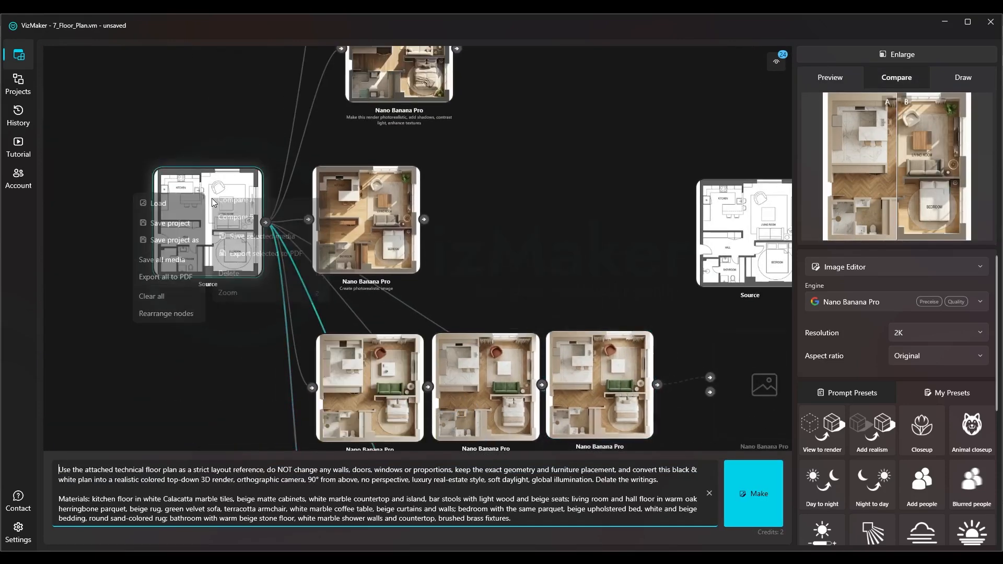
{"action": "left_click", "coordinate": [234, 227]}
Enlarge the comparison and sweep the divider between the detailed-prompt render and the source plan.
{"action": "left_click", "coordinate": [940, 54]}
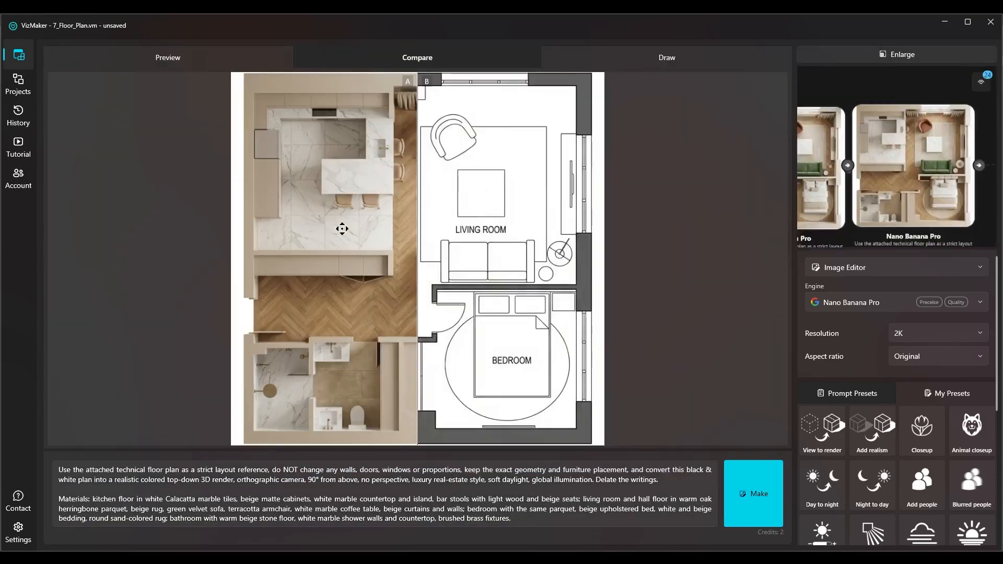
{"action": "left_click_drag", "start_coordinate": [418, 212], "coordinate": [206, 271]}
{"action": "mouse_move", "coordinate": [480, 223]}
{"action": "left_mouse_down"}
{"action": "mouse_move", "coordinate": [503, 224]}
{"action": "mouse_move", "coordinate": [479, 226]}
{"action": "left_mouse_up"}
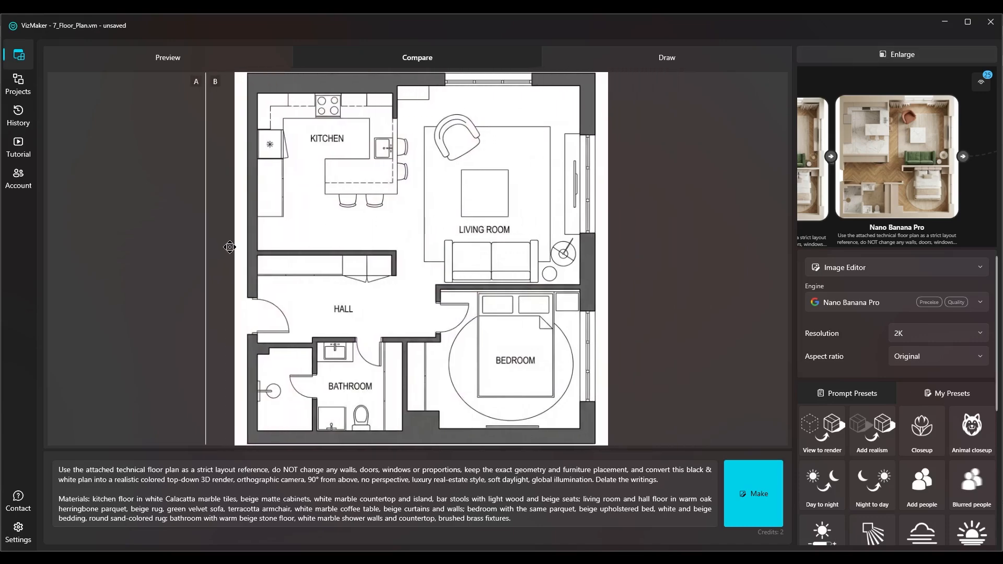
{"action": "left_click_drag", "start_coordinate": [202, 236], "coordinate": [431, 236]}
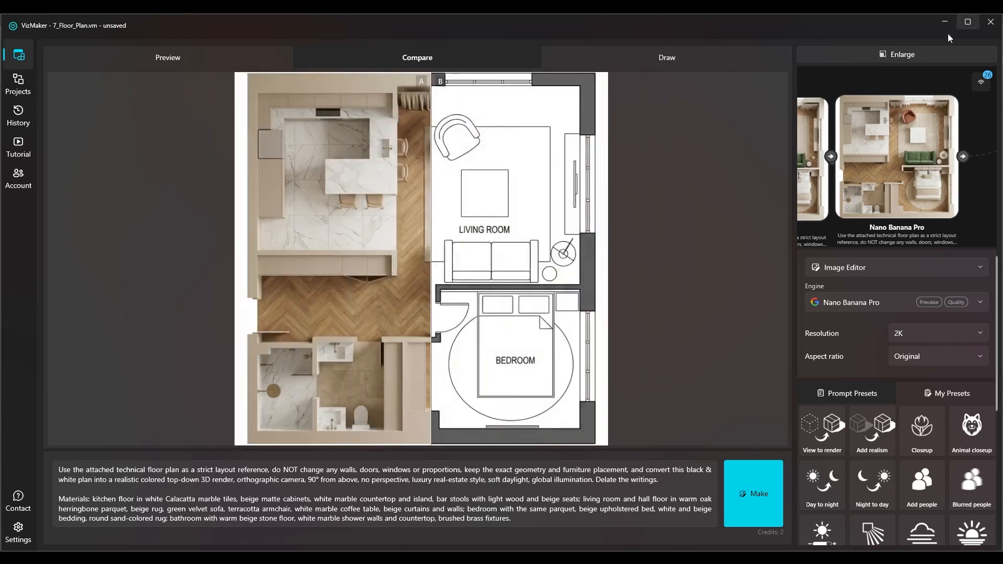
Close the enlarged comparison and examine the three detailed-prompt renders up close, comparing their furniture and materials.
{"action": "left_click", "coordinate": [917, 55]}
{"action": "left_click", "coordinate": [401, 168]}
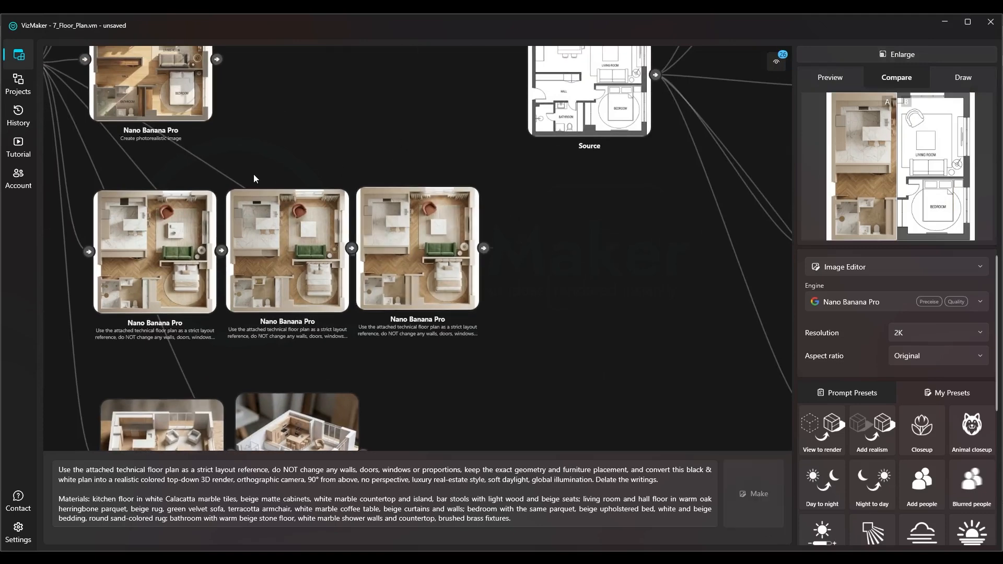
{"action": "left_click_drag", "start_coordinate": [253, 174], "coordinate": [303, 158]}
{"action": "scroll", "coordinate": [180, 234], "scroll_direction": "up", "scroll_amount": 6}
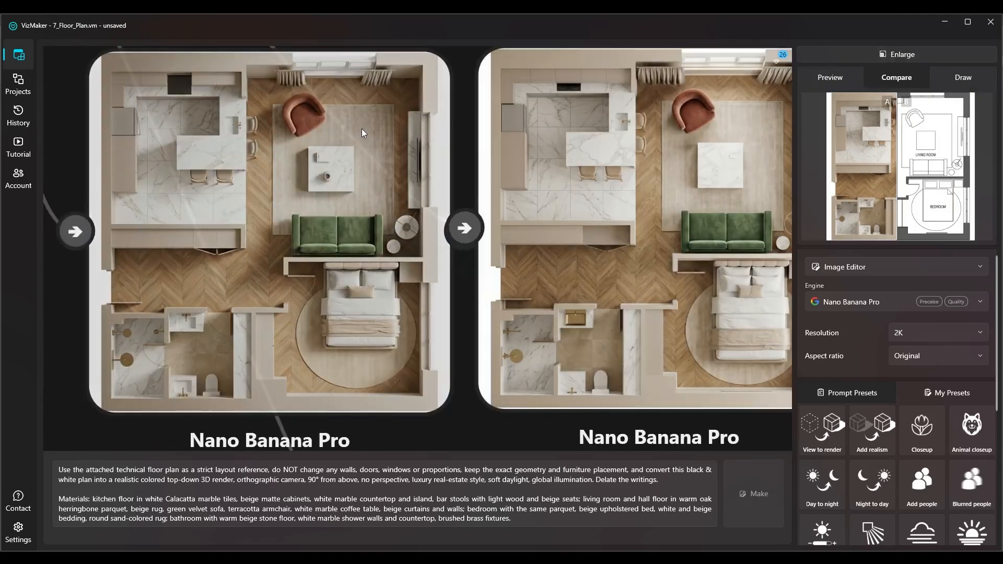
{"action": "left_click_drag", "start_coordinate": [608, 152], "coordinate": [331, 195]}
{"action": "left_click_drag", "start_coordinate": [719, 231], "coordinate": [462, 151]}
{"action": "scroll", "coordinate": [540, 245], "scroll_direction": "down", "scroll_amount": 2}
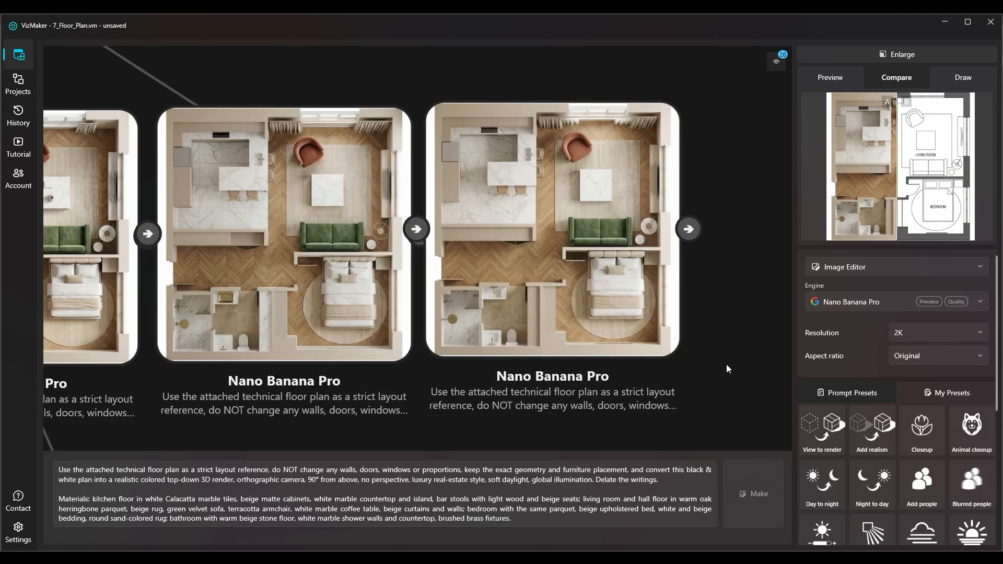
{"action": "scroll", "coordinate": [718, 355], "scroll_direction": "down", "scroll_amount": 2}
{"action": "left_click_drag", "start_coordinate": [529, 323], "coordinate": [524, 294]}
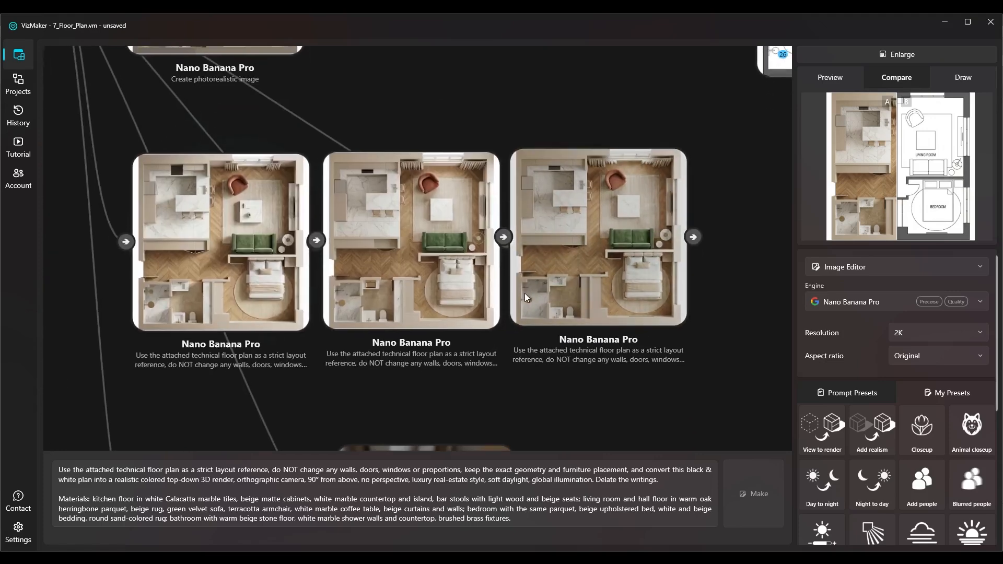
Move the three detailed-prompt renders together further up the canvas and place both architectural mockups directly beneath them.
{"action": "left_click_drag", "start_coordinate": [566, 386], "coordinate": [196, 221]}
{"action": "left_click_drag", "start_coordinate": [242, 285], "coordinate": [240, 210]}
{"action": "left_click_drag", "start_coordinate": [371, 329], "coordinate": [374, 189]}
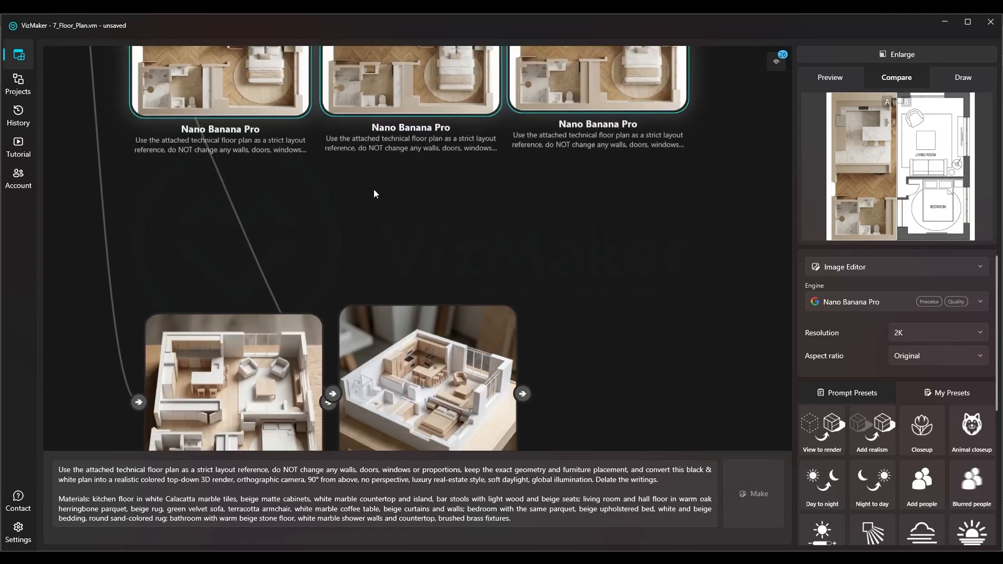
{"action": "scroll", "coordinate": [374, 193], "scroll_direction": "down", "scroll_amount": 2}
{"action": "left_click_drag", "start_coordinate": [278, 365], "coordinate": [266, 256]}
{"action": "left_click_drag", "start_coordinate": [389, 319], "coordinate": [372, 201]}
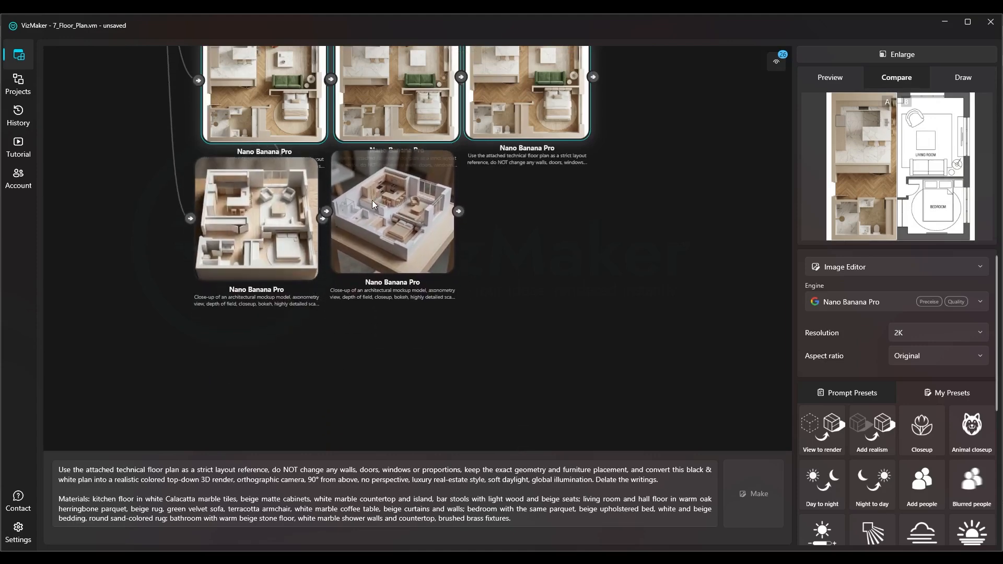
Examine the near-top-down architectural mockup up close, checking its room layout and furniture.
{"action": "scroll", "coordinate": [262, 222], "scroll_direction": "up", "scroll_amount": 5}
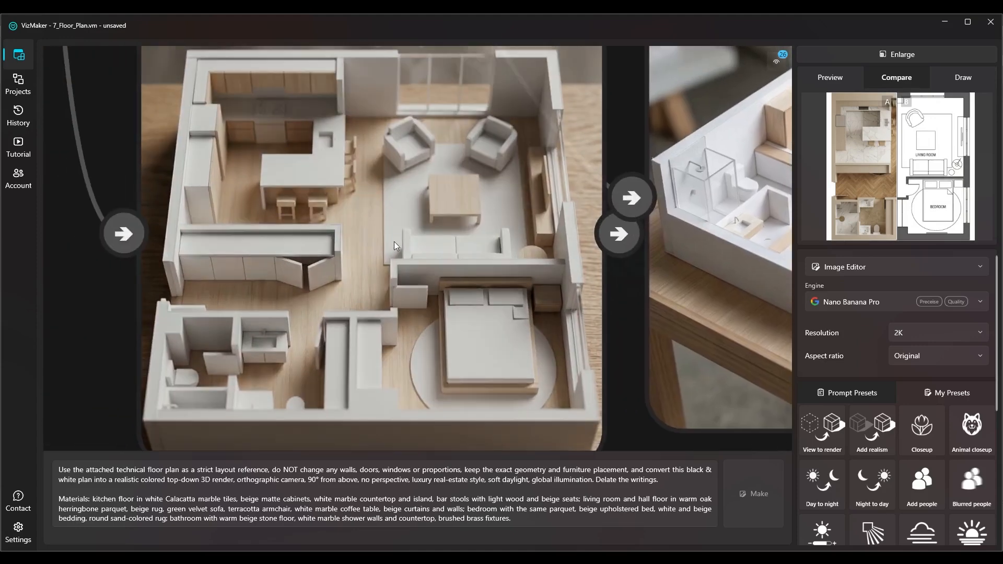
{"action": "scroll", "coordinate": [393, 233], "scroll_direction": "down", "scroll_amount": 3}
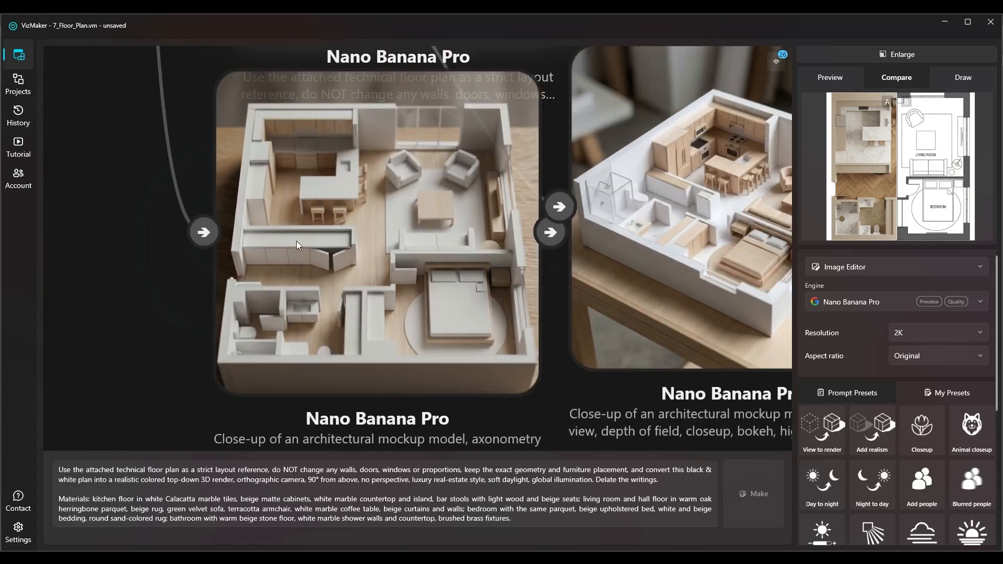
{"action": "scroll", "coordinate": [296, 240], "scroll_direction": "down", "scroll_amount": 1}
Enlarge the axonometric mockup on the presentation table, examine its window and furniture details up close, and return to the canvas.
{"action": "scroll", "coordinate": [679, 245], "scroll_direction": "up", "scroll_amount": 2}
{"action": "left_click", "coordinate": [580, 218]}
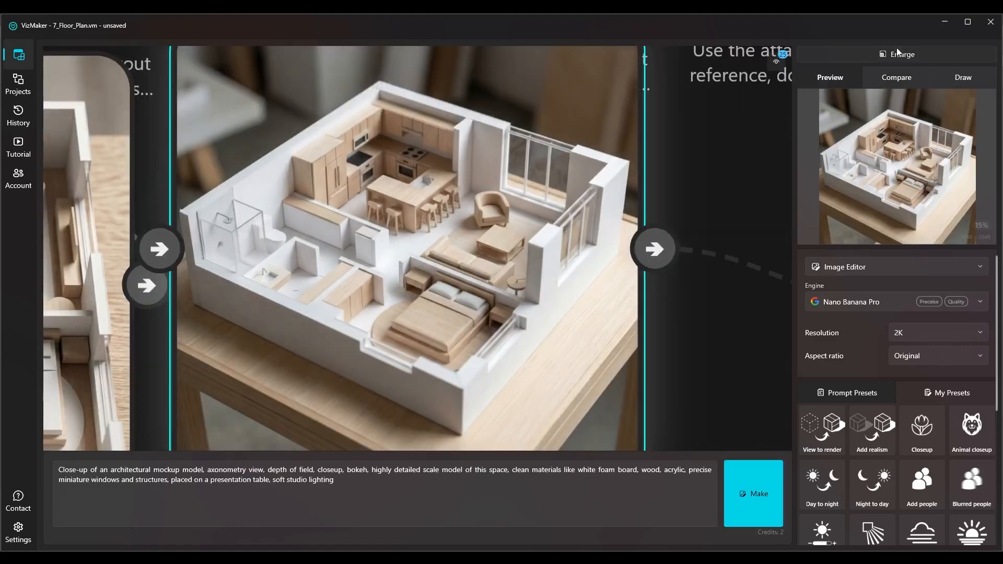
{"action": "left_click", "coordinate": [897, 53]}
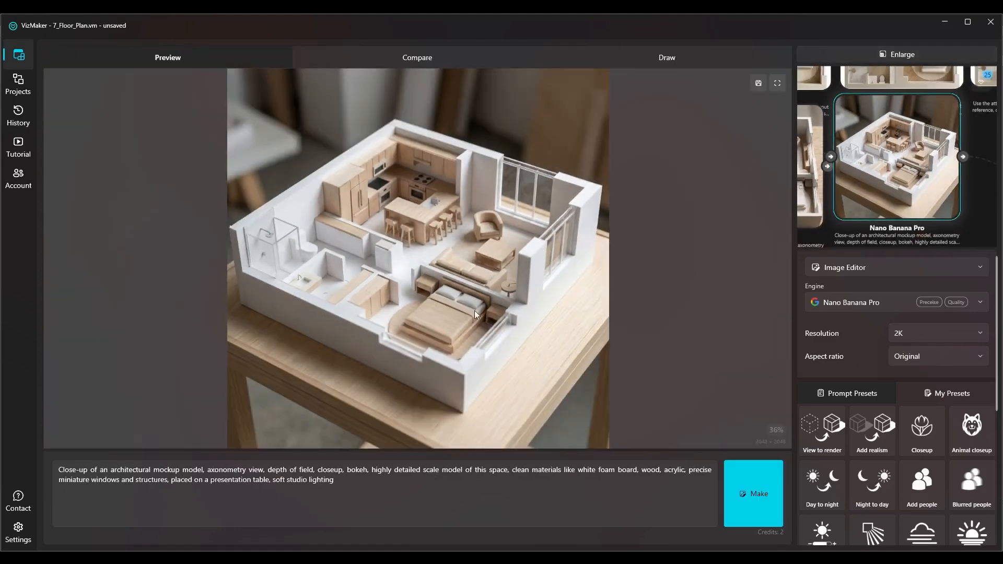
{"action": "scroll", "coordinate": [476, 308], "scroll_direction": "up", "scroll_amount": 4}
{"action": "left_click_drag", "start_coordinate": [522, 134], "coordinate": [361, 362]}
{"action": "scroll", "coordinate": [369, 223], "scroll_direction": "down", "scroll_amount": 2}
{"action": "scroll", "coordinate": [504, 245], "scroll_direction": "up", "scroll_amount": 2}
{"action": "scroll", "coordinate": [561, 210], "scroll_direction": "up", "scroll_amount": 3}
{"action": "scroll", "coordinate": [507, 245], "scroll_direction": "up", "scroll_amount": 2}
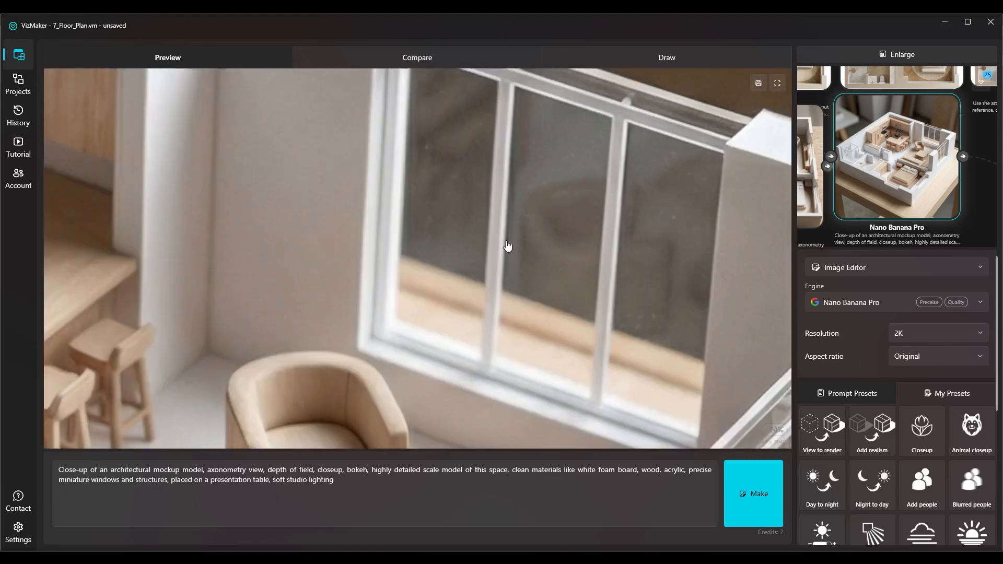
{"action": "scroll", "coordinate": [465, 226], "scroll_direction": "down", "scroll_amount": 6}
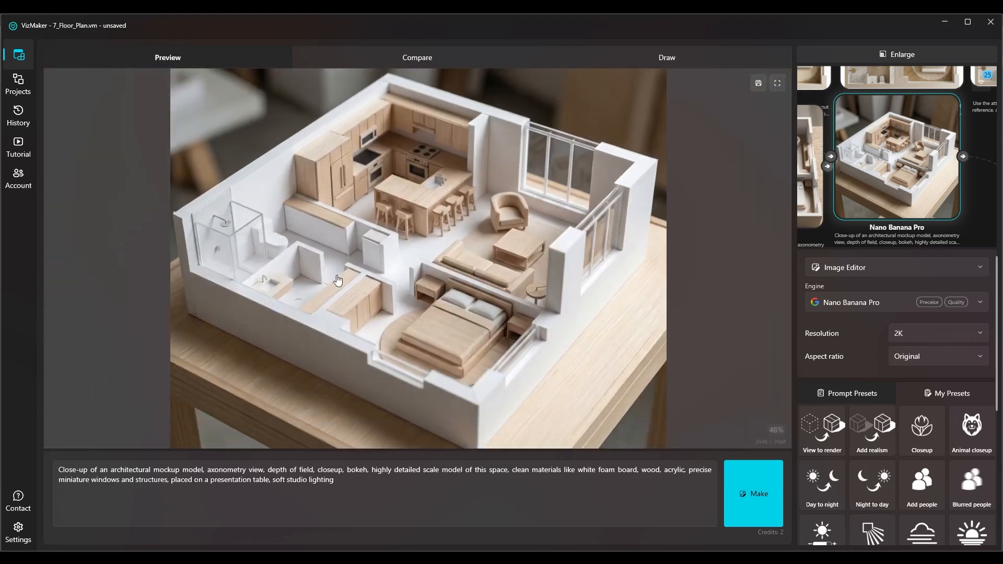
{"action": "scroll", "coordinate": [507, 266], "scroll_direction": "down", "scroll_amount": 1}
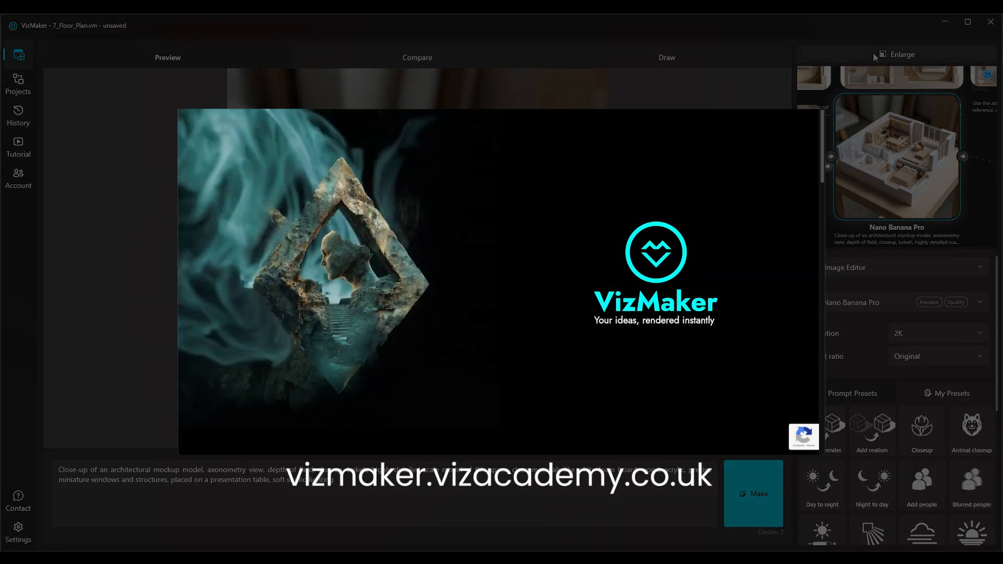
{"action": "left_click", "coordinate": [874, 55]}
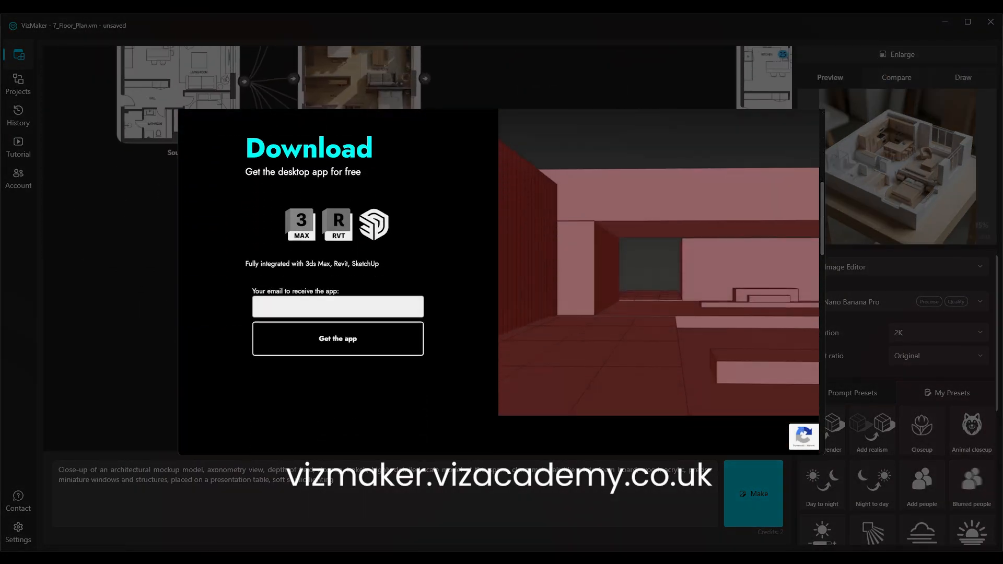